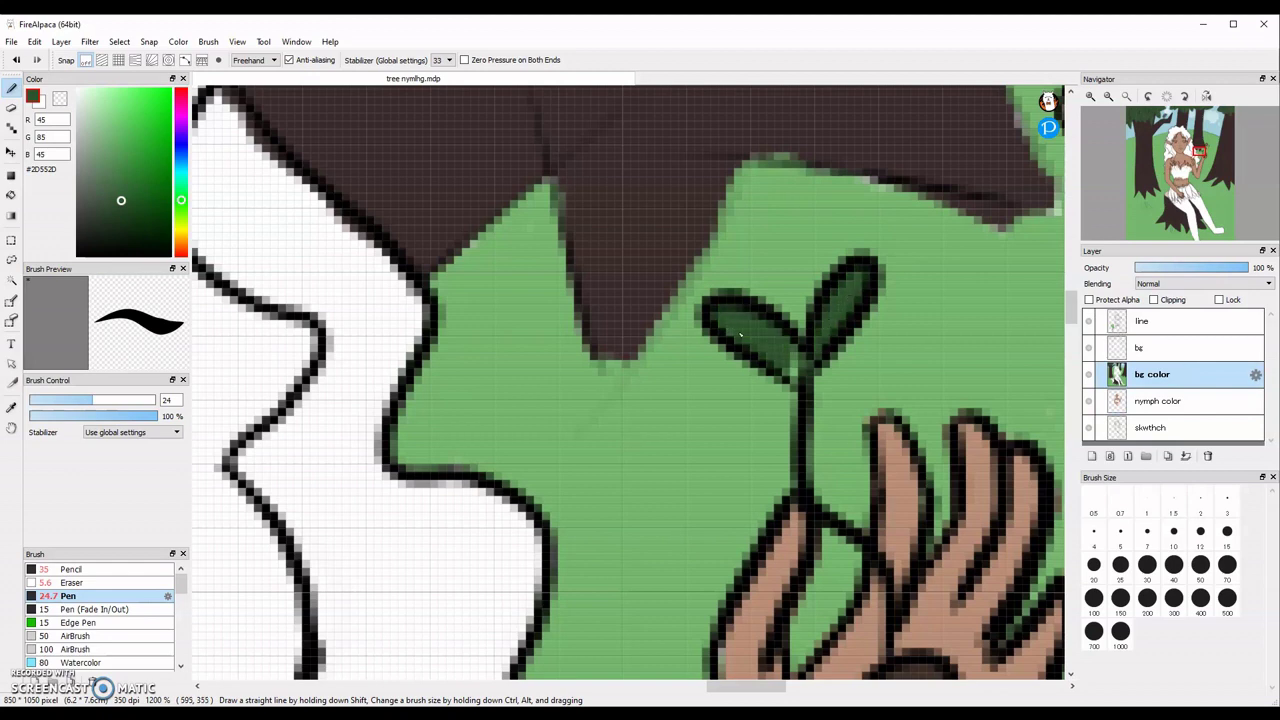
Step: Paint both of the nymph's legs and feet in the skin tone #BA8F76 on the nymph color layer
click(1160, 401)
scroll(740, 400, down, 7)
right_click(750, 540)
mouse_move(735, 440)
mouse_down()
mouse_move(765, 505)
mouse_move(822, 552)
mouse_up()
mouse_move(702, 432)
mouse_down()
mouse_move(731, 500)
mouse_move(700, 440)
mouse_move(600, 410)
mouse_move(688, 497)
mouse_move(676, 590)
mouse_move(692, 560)
mouse_up()
click(1152, 374)
scroll(778, 563, up, 5)
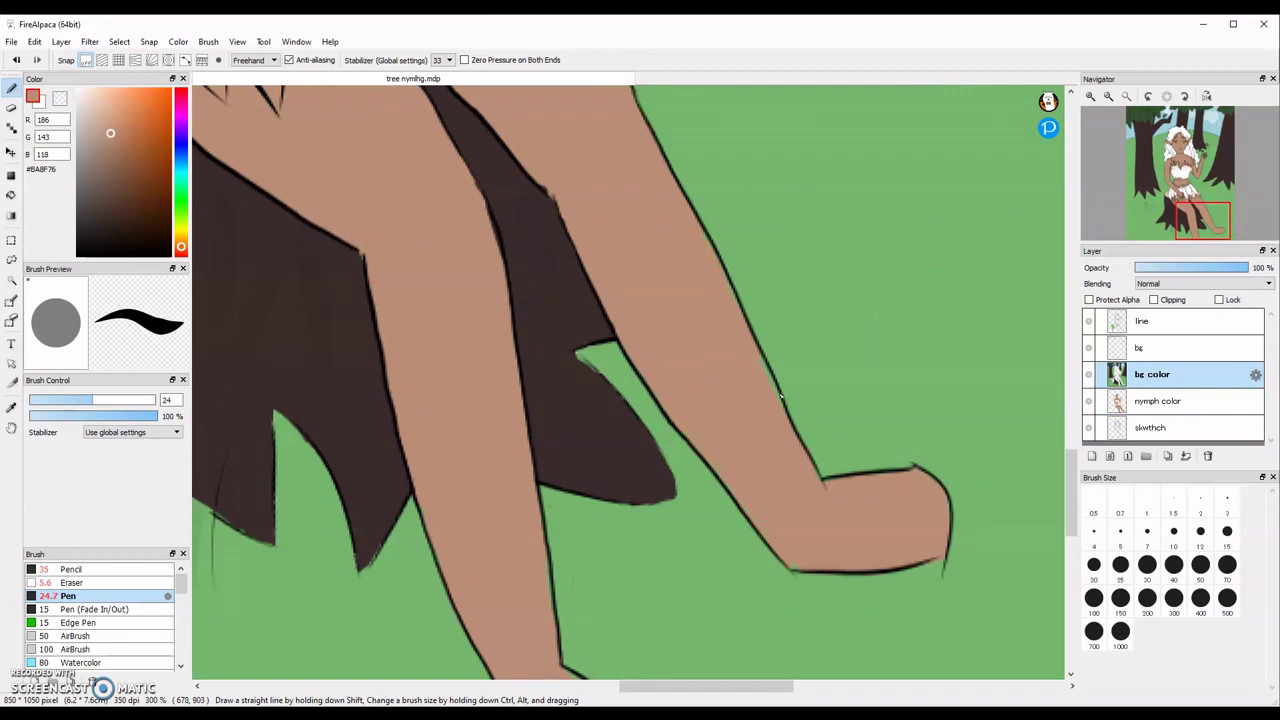
Step: Start colouring the nymph's hair at the crown in dark brown #392A21 on the nymph color layer
click(1160, 401)
scroll(719, 418, down, 5)
scroll(618, 178, up, 4)
click(112, 209)
key(ctrl+z)
mouse_move(636, 204)
mouse_down()
mouse_move(600, 236)
mouse_move(641, 229)
mouse_up()
scroll(690, 175, up, 1)
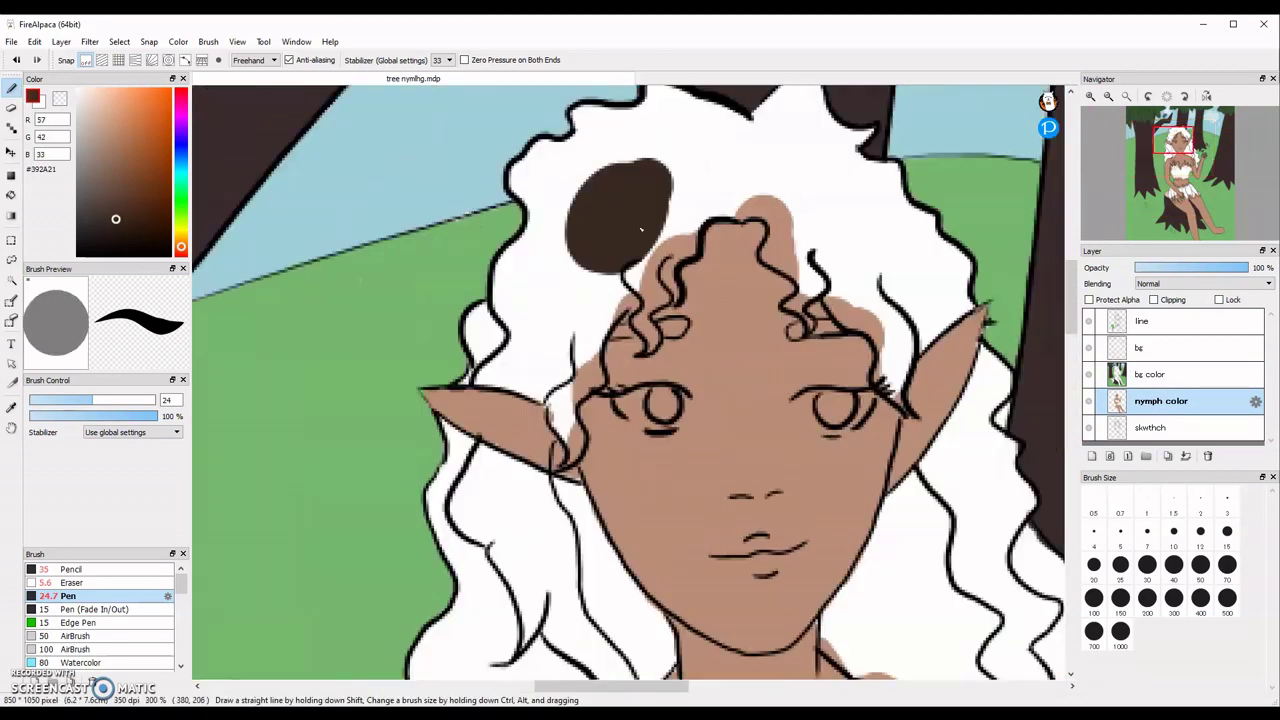
scroll(641, 229, up, 2)
Step: Fill the hair and curls around the forehead on the image's left side, from the parting to the ear
mouse_move(645, 290)
mouse_down()
mouse_move(679, 344)
mouse_move(660, 386)
mouse_move(658, 471)
mouse_up()
mouse_move(688, 306)
mouse_down()
mouse_move(689, 334)
mouse_move(705, 180)
mouse_move(738, 240)
mouse_up()
scroll(748, 169, down, 1)
drag(745, 165, 785, 160)
scroll(690, 145, down, 4)
scroll(680, 120, up, 2)
mouse_move(690, 270)
mouse_down()
mouse_move(655, 290)
mouse_move(675, 331)
mouse_move(652, 385)
mouse_up()
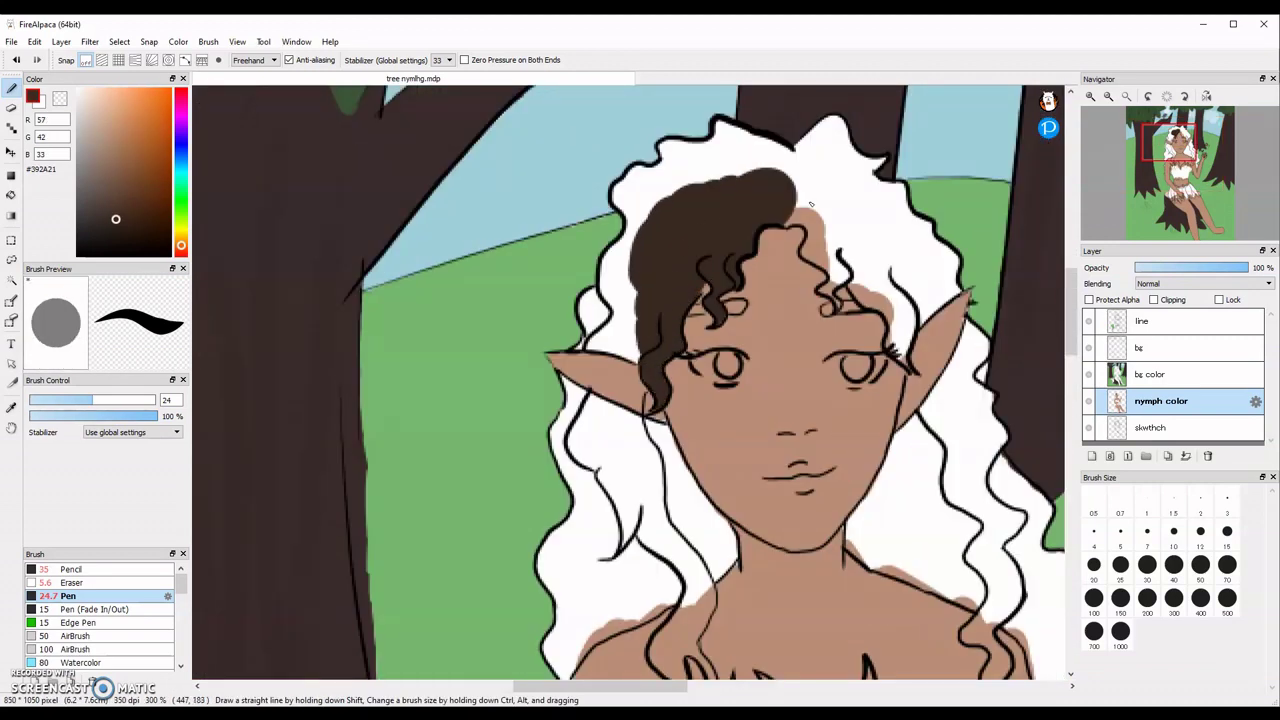
Step: Fill the curls, hair and eyebrow on the image's right side of the forehead in the same dark brown
mouse_move(811, 204)
mouse_down()
mouse_move(795, 220)
mouse_move(814, 236)
mouse_up()
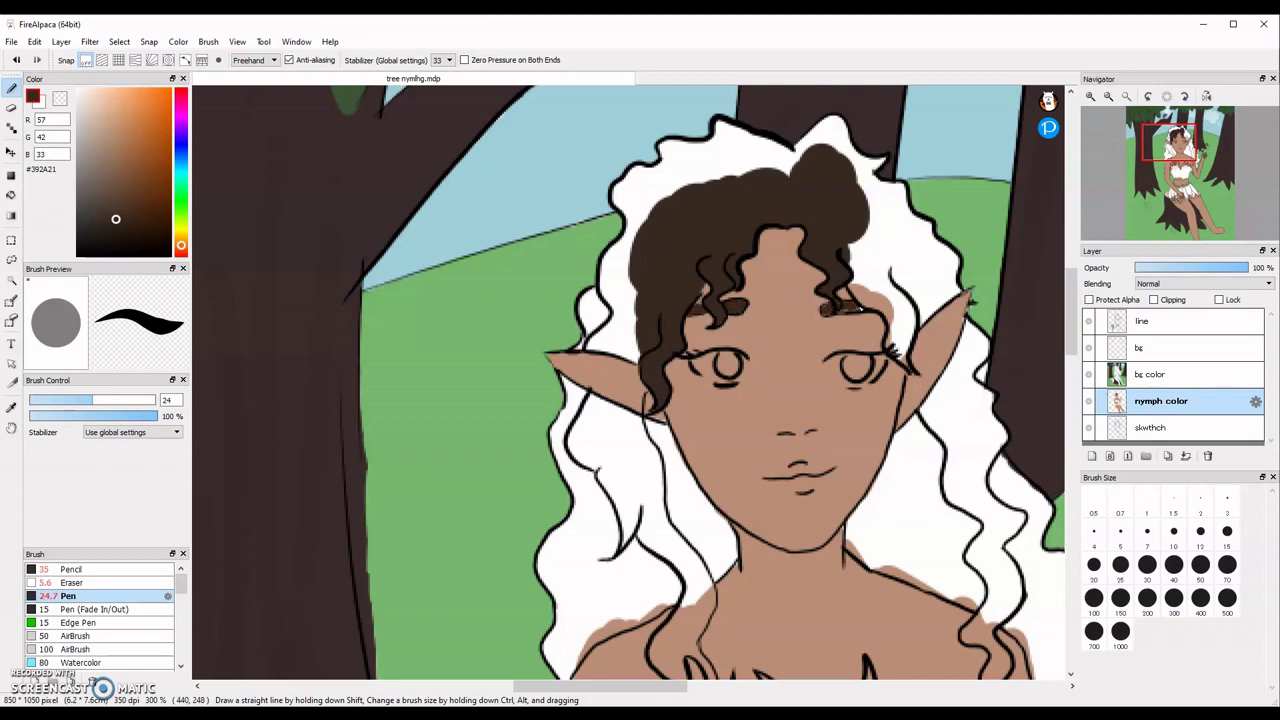
drag(863, 308, 927, 300)
drag(808, 166, 845, 162)
mouse_move(933, 240)
mouse_down()
mouse_move(962, 327)
mouse_move(957, 247)
mouse_move(1020, 288)
mouse_move(952, 186)
mouse_up()
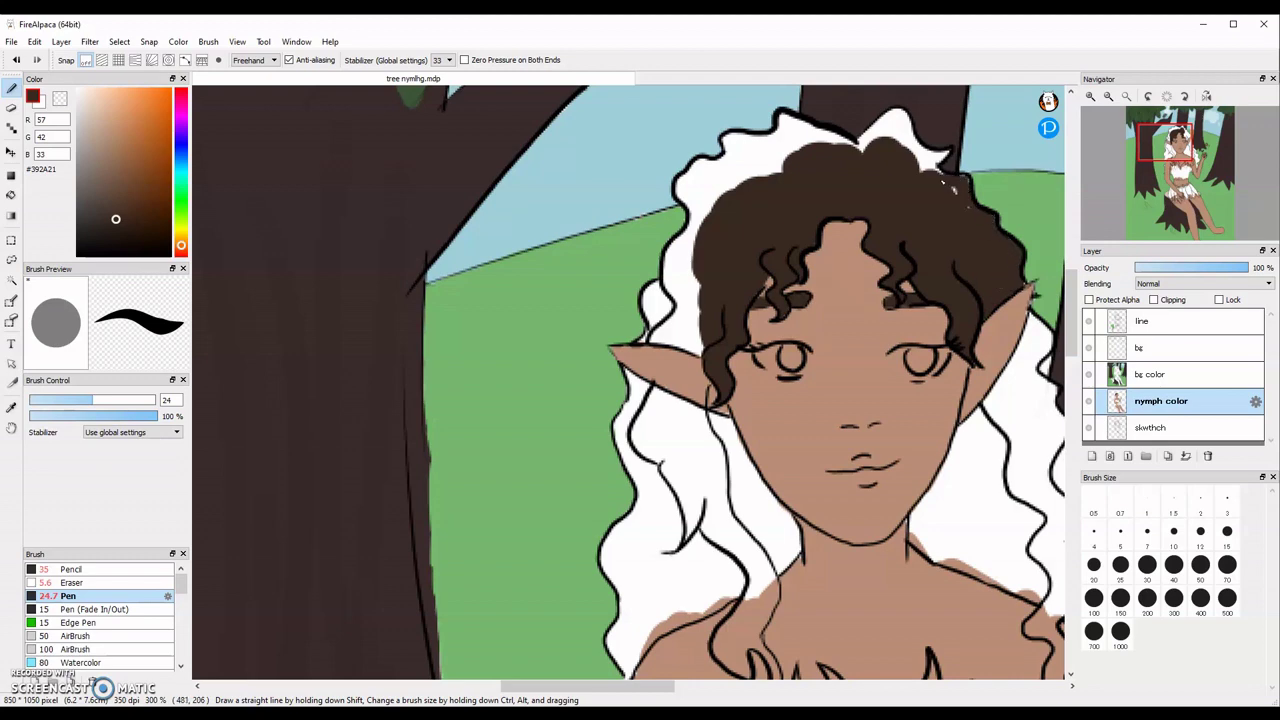
Step: Extend the dark brown fill over the crown out to the hair's wavy outline
scroll(729, 146, up, 4)
mouse_move(704, 346)
mouse_down()
mouse_move(608, 277)
mouse_move(745, 166)
mouse_move(874, 138)
mouse_up()
scroll(888, 172, down, 5)
scroll(925, 160, up, 3)
mouse_move(808, 206)
mouse_down()
mouse_move(858, 176)
mouse_move(928, 221)
mouse_up()
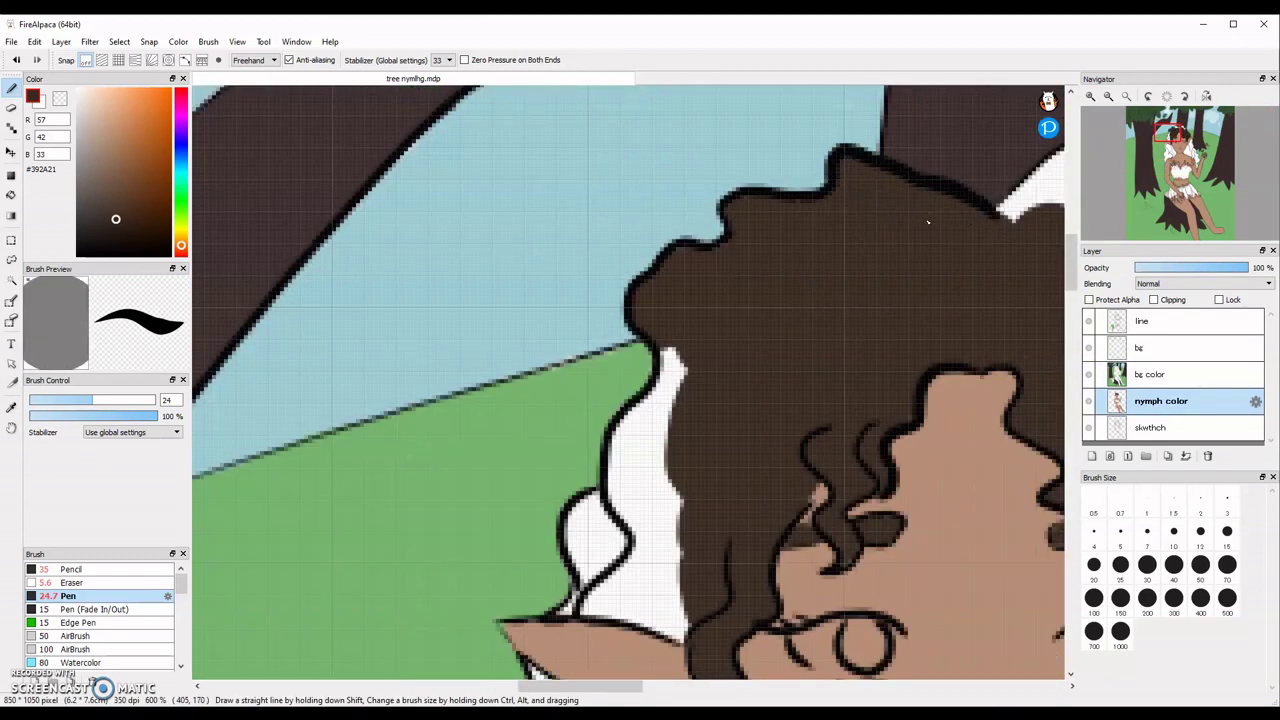
scroll(930, 220, down, 3)
scroll(1012, 202, up, 4)
mouse_move(785, 278)
mouse_down()
mouse_move(871, 279)
mouse_move(937, 371)
mouse_move(965, 345)
mouse_up()
scroll(708, 223, down, 6)
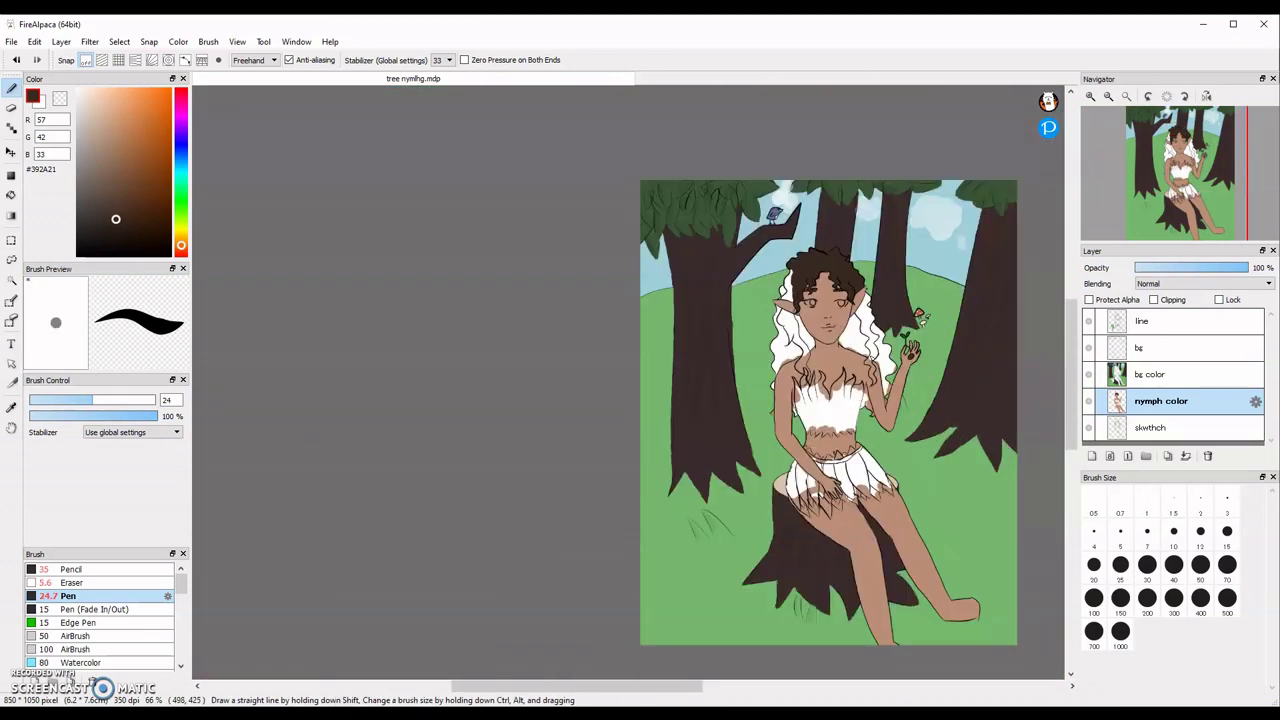
Step: Fill the long locks on the image's left side, from behind the ear down over the shoulder, in dark brown
scroll(708, 223, up, 4)
mouse_move(765, 218)
mouse_down()
mouse_move(748, 285)
mouse_move(775, 330)
mouse_move(700, 495)
mouse_move(760, 400)
mouse_move(862, 526)
mouse_move(748, 440)
mouse_move(695, 665)
mouse_up()
scroll(706, 285, down, 5)
scroll(713, 344, up, 5)
drag(665, 465, 738, 388)
right_click(710, 455)
mouse_move(682, 460)
mouse_down()
mouse_move(843, 316)
mouse_move(862, 335)
mouse_move(830, 430)
mouse_move(855, 345)
mouse_move(856, 508)
mouse_up()
right_click(745, 365)
click(73, 583)
drag(828, 436, 843, 460)
key(ctrl+z)
click(1160, 321)
key(ctrl+z)
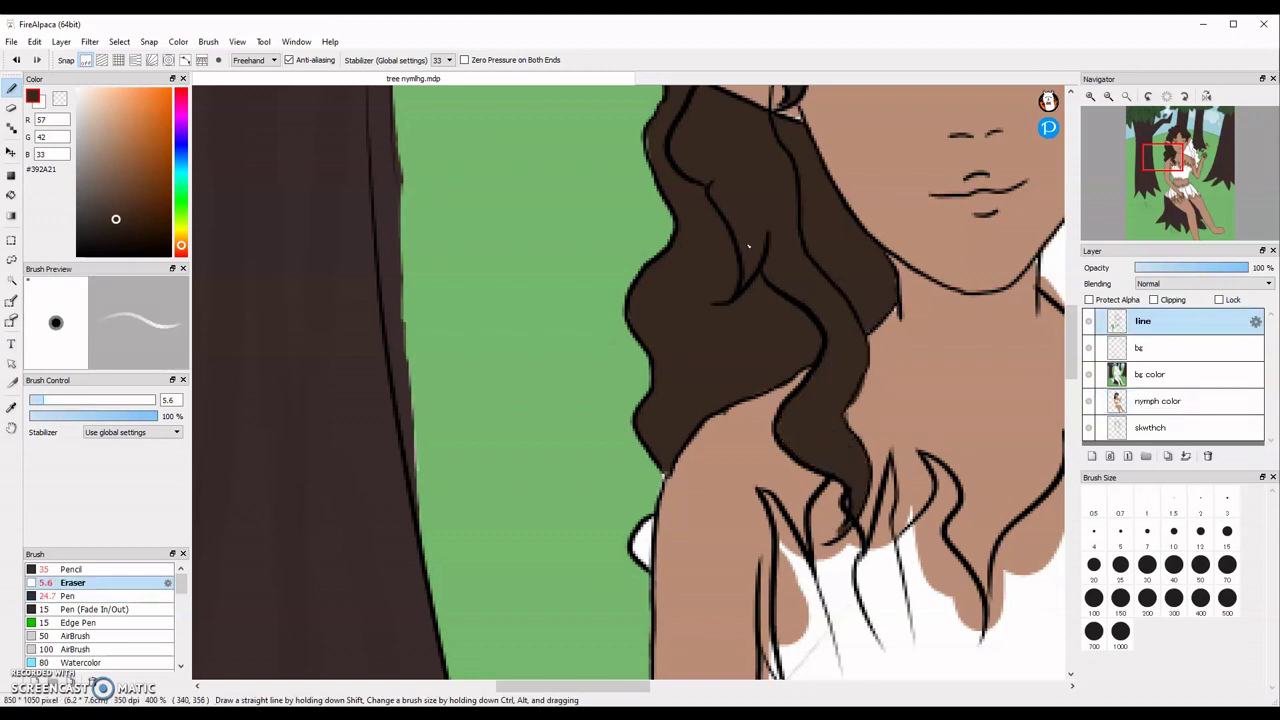
Step: Fill the long wavy hair on the image's right side with the Pen on the nymph color layer
scroll(750, 248, down, 3)
click(1158, 401)
scroll(975, 220, up, 2)
click(105, 597)
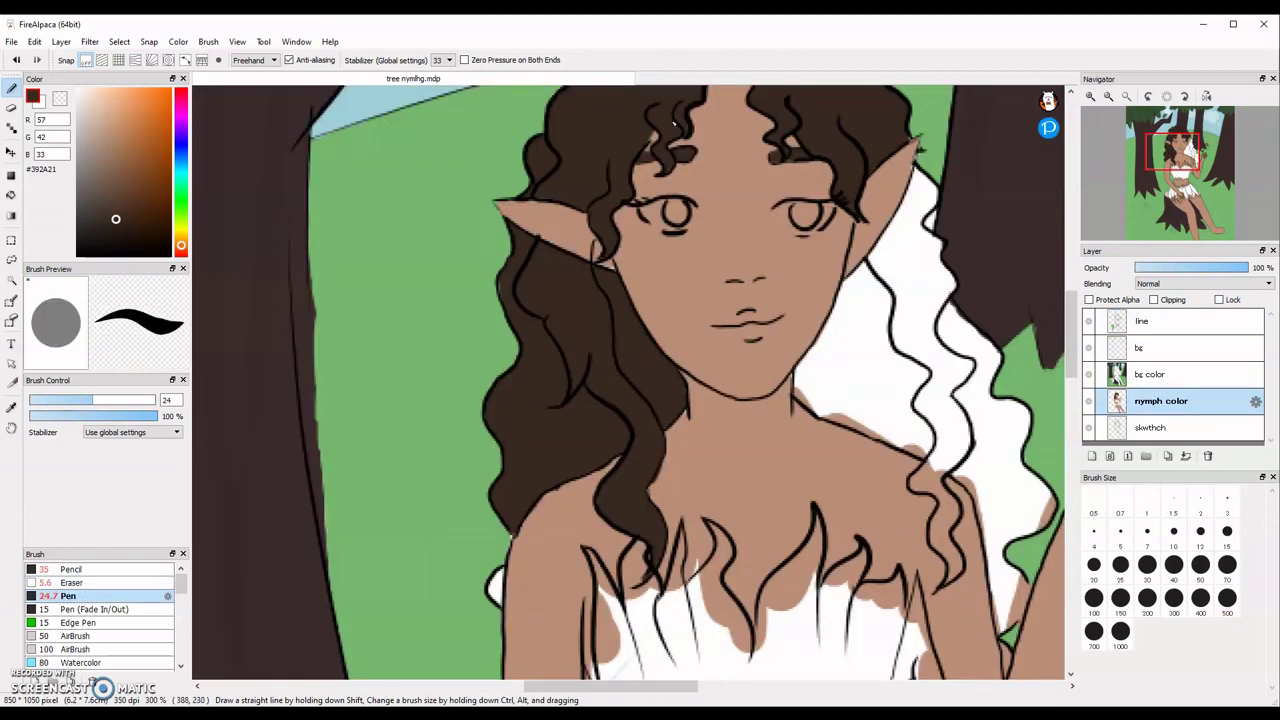
mouse_move(900, 310)
mouse_down()
mouse_move(830, 395)
mouse_move(904, 234)
mouse_move(914, 178)
mouse_move(1052, 540)
mouse_up()
scroll(1052, 540, down, 4)
scroll(1000, 480, up, 3)
mouse_move(905, 290)
mouse_down()
mouse_move(982, 425)
mouse_move(925, 480)
mouse_move(810, 330)
mouse_move(905, 458)
mouse_move(924, 533)
mouse_up()
scroll(981, 425, up, 2)
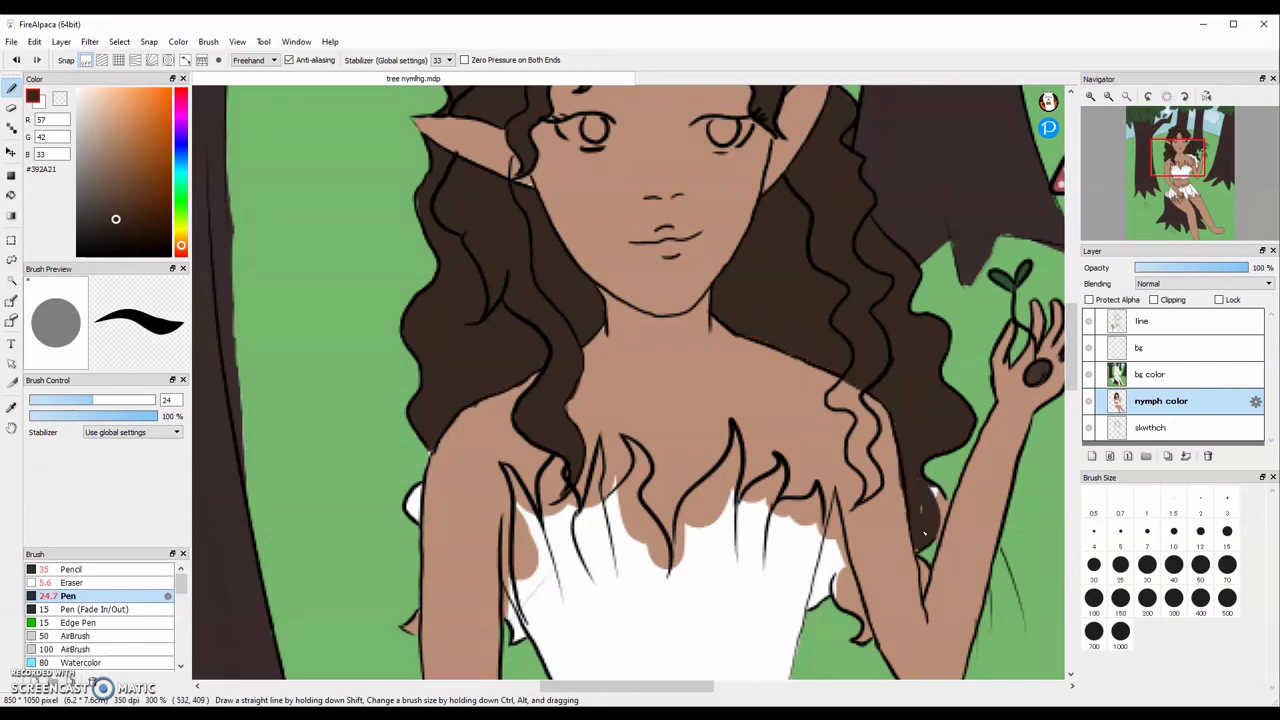
Step: Fill the hair showing between the torso and the raised arm and inside its elbow in dark brown
scroll(837, 620, up, 1)
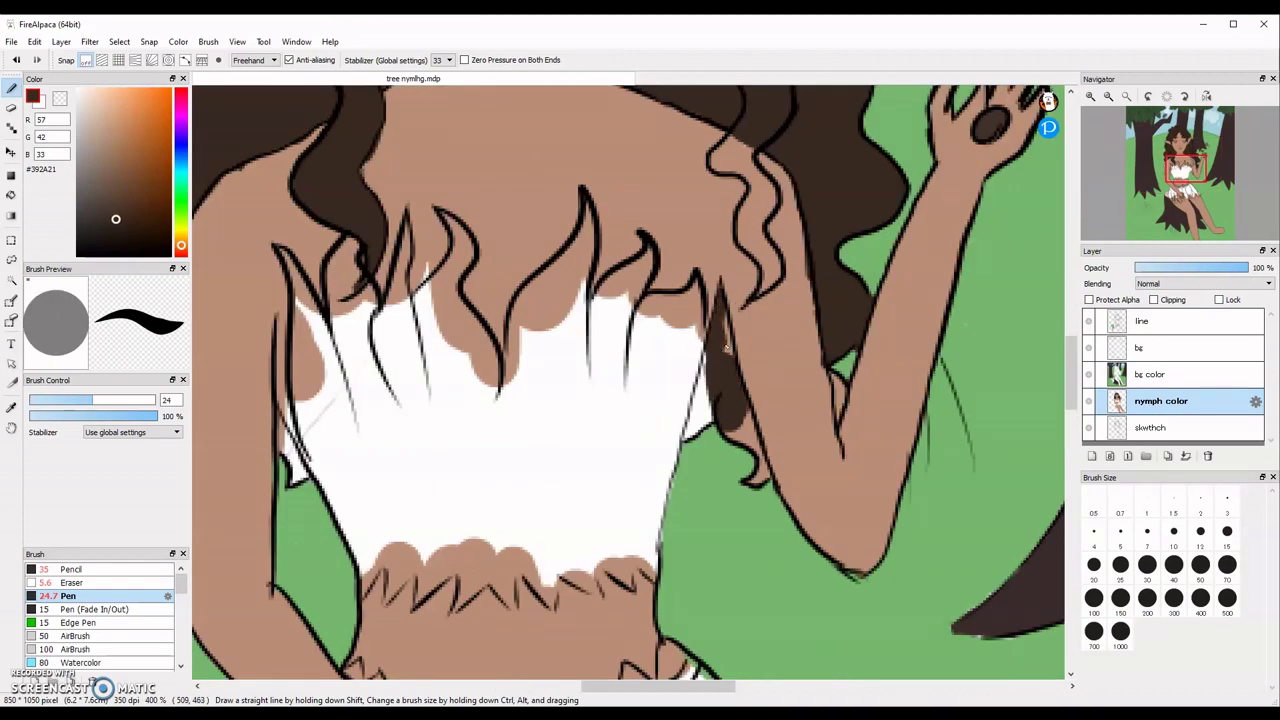
drag(702, 398, 688, 437)
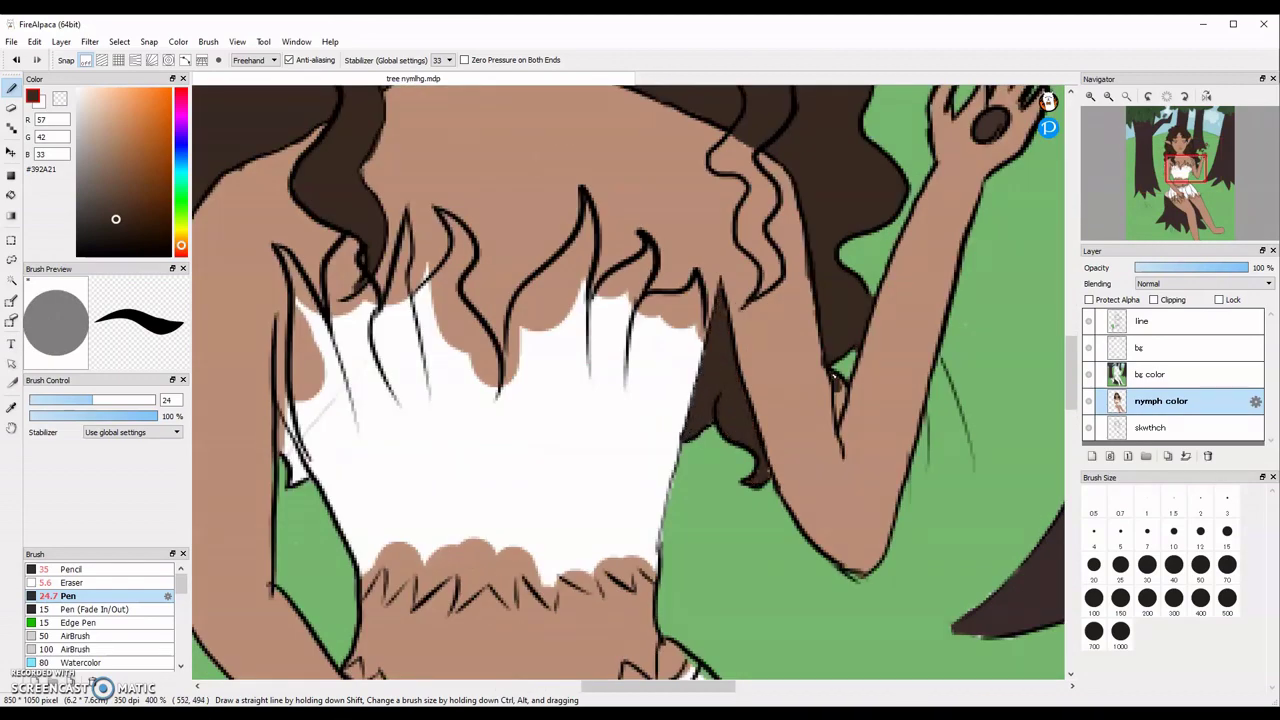
drag(835, 376, 841, 410)
scroll(817, 336, down, 3)
Step: Fill the small hair tips showing on both sides of the lowered arm in dark brown
scroll(651, 327, up, 4)
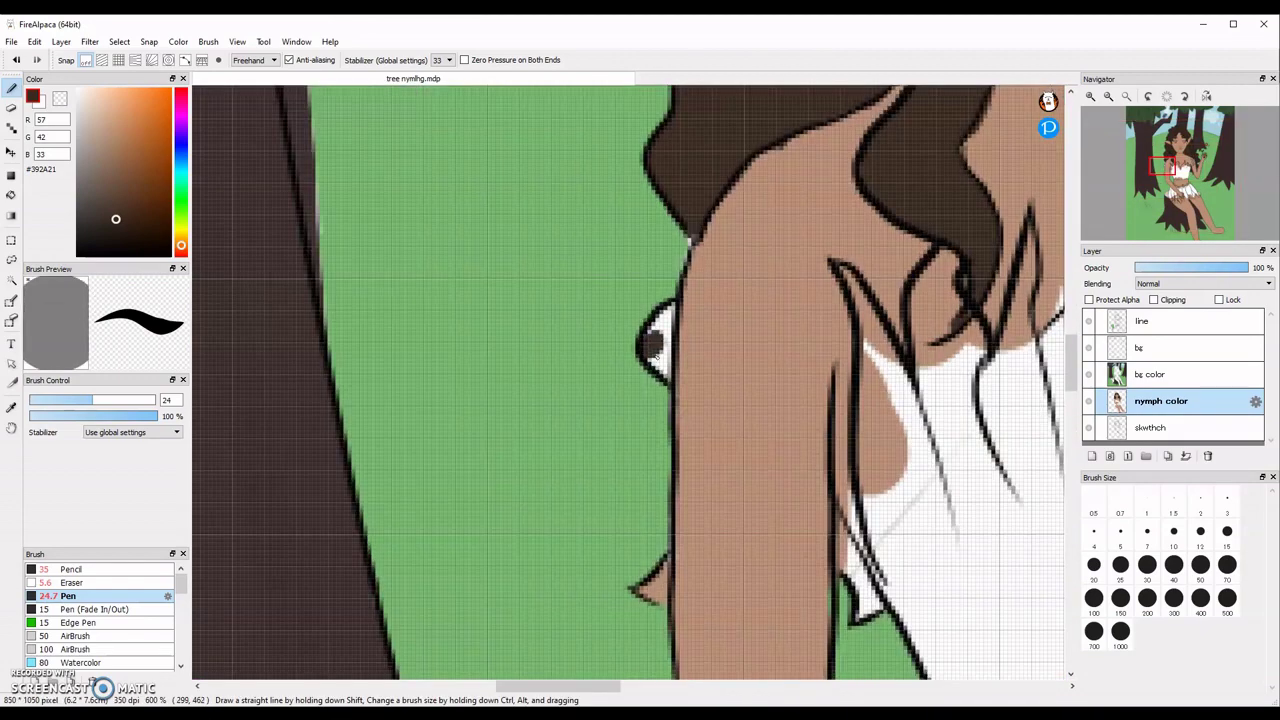
scroll(692, 246, down, 1)
scroll(698, 548, up, 1)
drag(652, 425, 656, 448)
drag(864, 464, 838, 374)
Step: Fill the iris of the eye on the image's left side with the darker brown #2D221B
scroll(828, 364, down, 4)
scroll(866, 198, up, 6)
click(113, 226)
drag(845, 300, 891, 266)
scroll(891, 266, down, 6)
scroll(935, 266, up, 5)
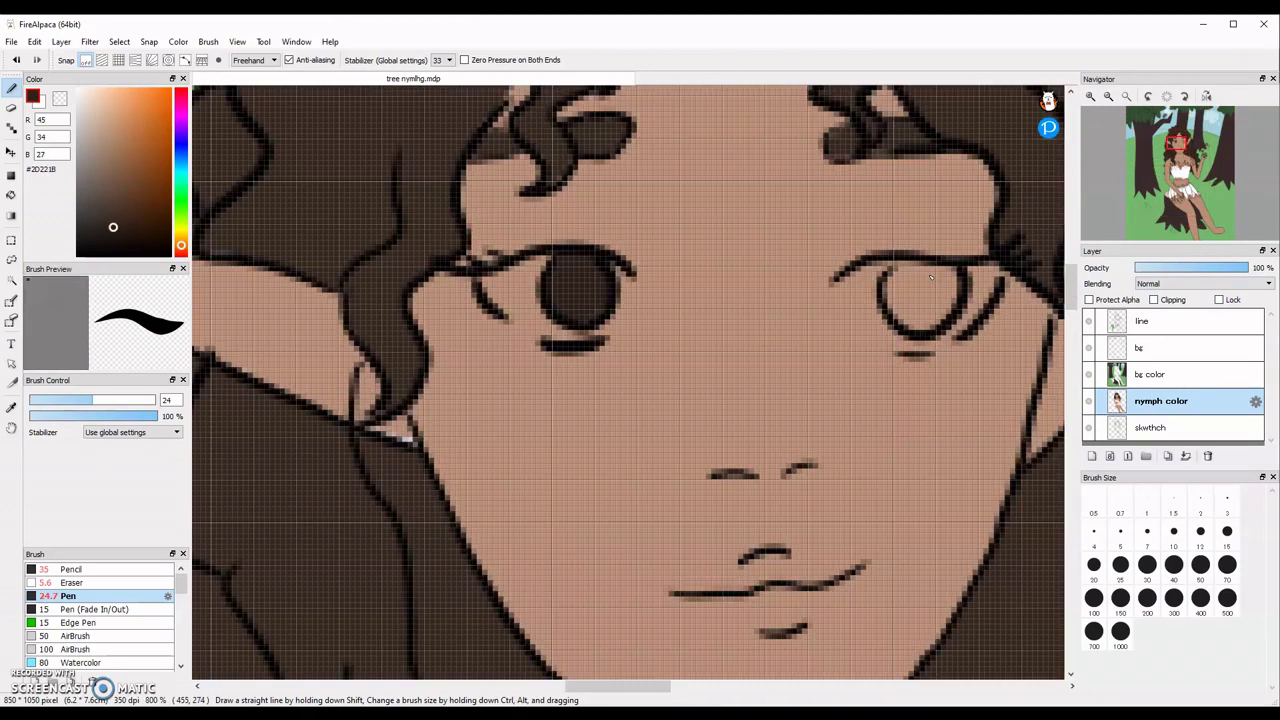
Step: Fill the iris of the other eye with the same dark brown
drag(900, 310, 909, 266)
scroll(908, 266, down, 5)
scroll(864, 256, up, 5)
click(78, 255)
drag(872, 364, 870, 338)
scroll(868, 335, down, 3)
scroll(886, 351, up, 3)
Step: Paint the whites of both eyes in the off-white #EFEFEF around the irises
click(78, 97)
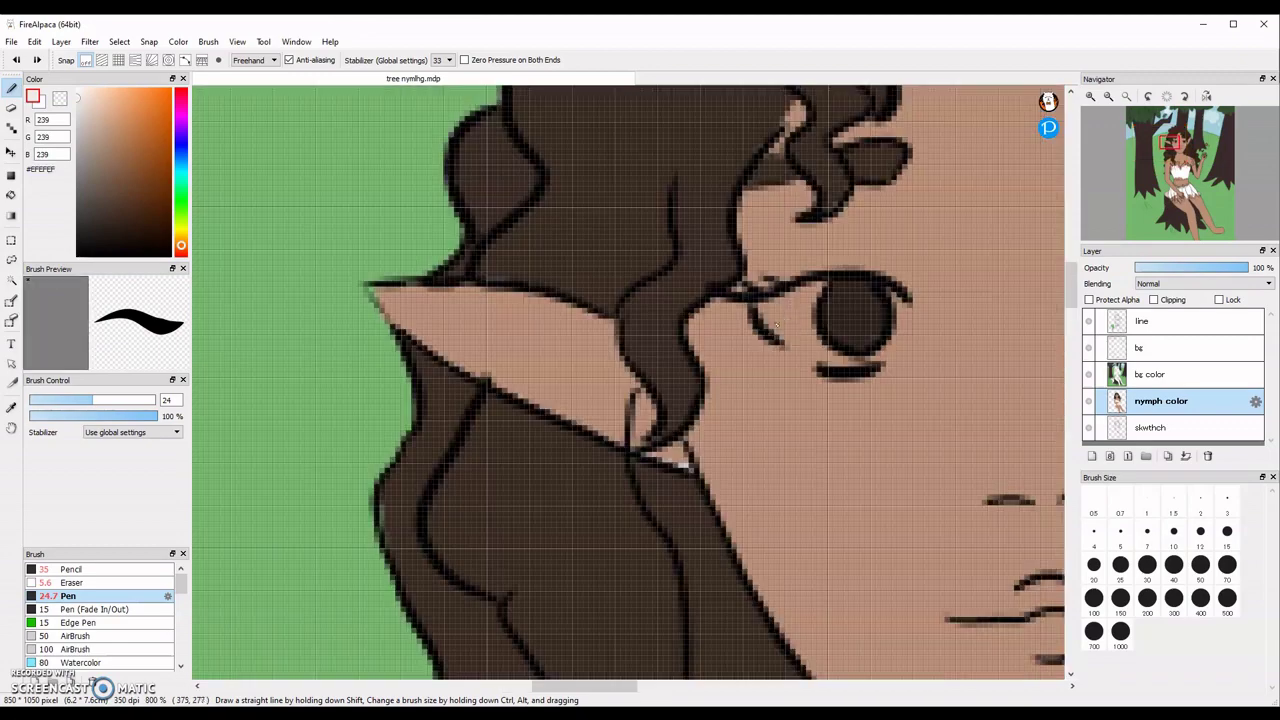
mouse_move(763, 308)
mouse_down()
mouse_move(820, 357)
mouse_move(821, 290)
mouse_up()
scroll(780, 334, down, 3)
mouse_move(902, 298)
mouse_down()
mouse_move(892, 348)
mouse_move(865, 351)
mouse_move(924, 420)
mouse_up()
scroll(932, 308, up, 3)
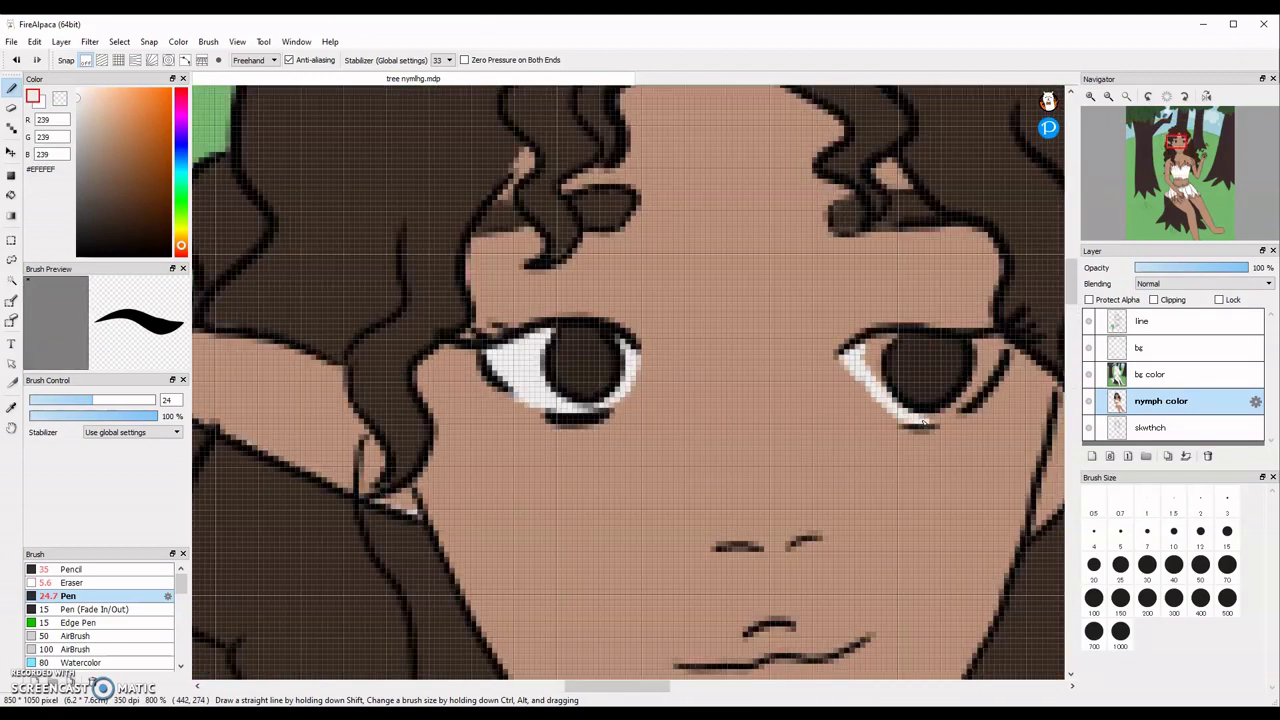
drag(872, 384, 888, 341)
drag(994, 343, 938, 416)
scroll(962, 346, down, 3)
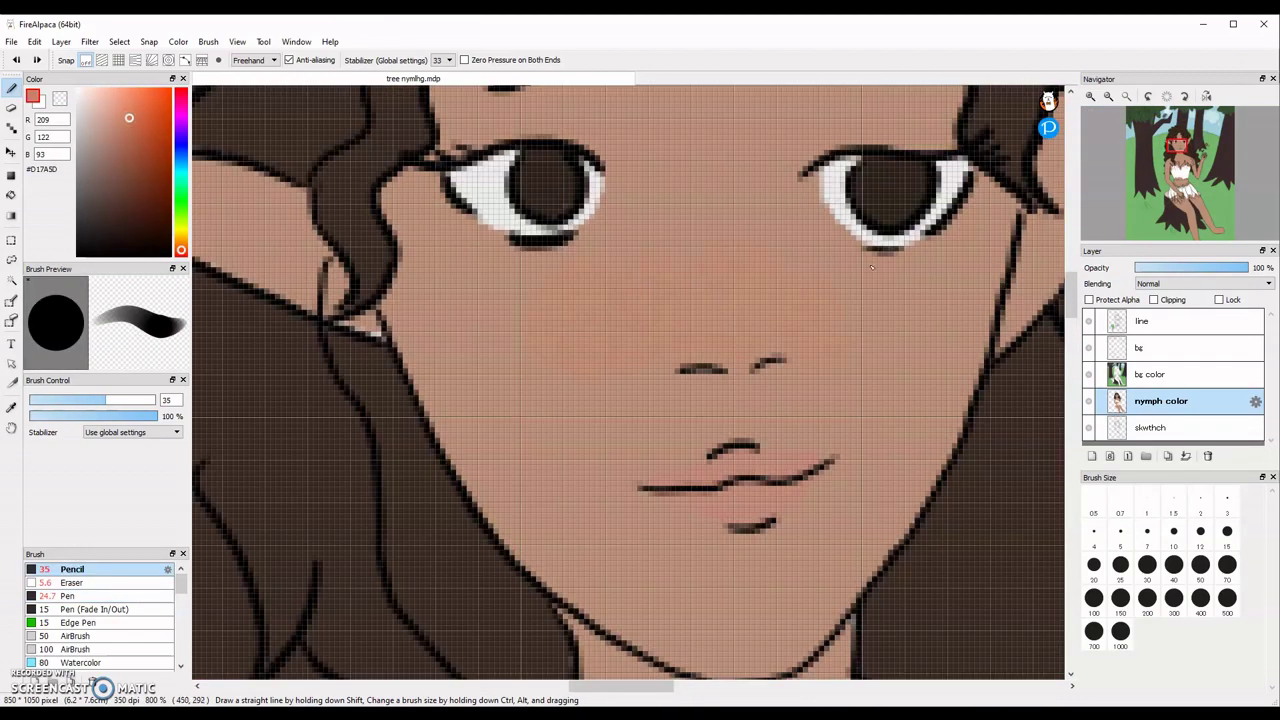
scroll(758, 340, down, 4)
scroll(830, 350, up, 3)
drag(655, 282, 405, 302)
scroll(741, 288, down, 3)
key(ctrl+z)
key(ctrl+z)
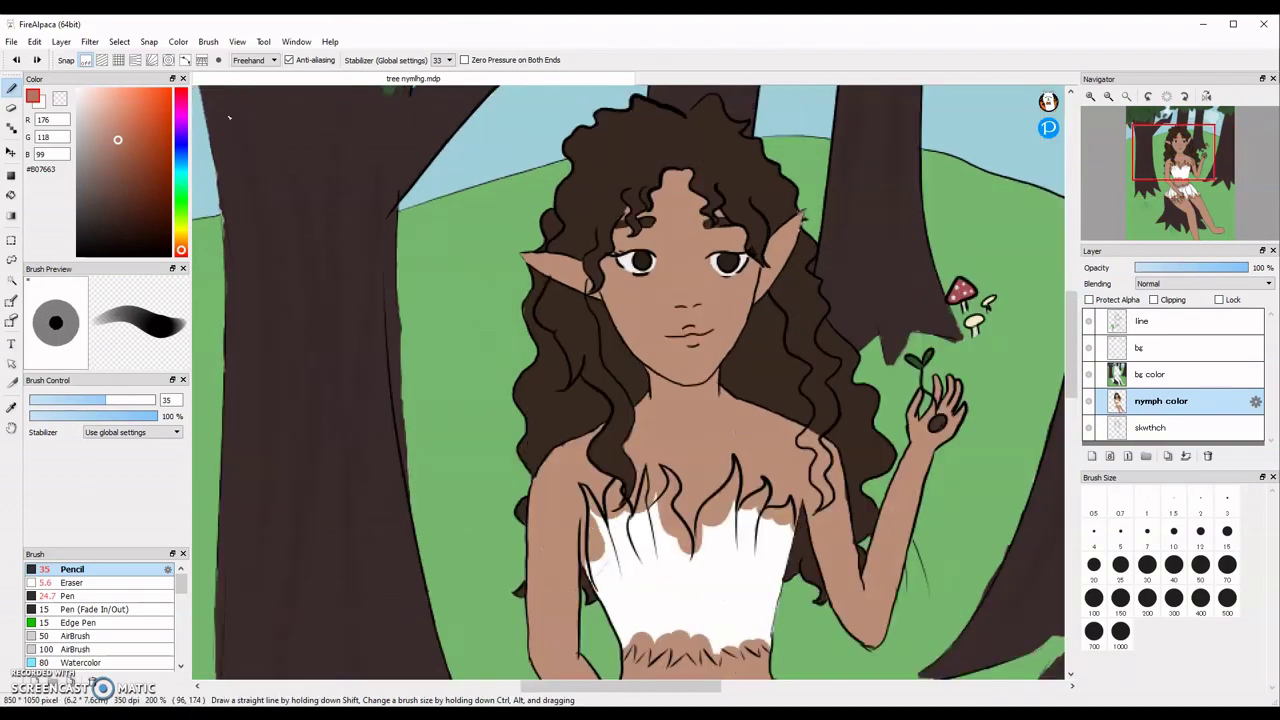
Step: Tint the cheeks and nose with a soft blush using the Pencil at size 24.5
scroll(430, 300, up, 1)
key(bracketleft)
scroll(719, 298, down, 2)
Step: Dot freckles over the cheeks, nose and forehead with the Pen in #A2765C
click(117, 149)
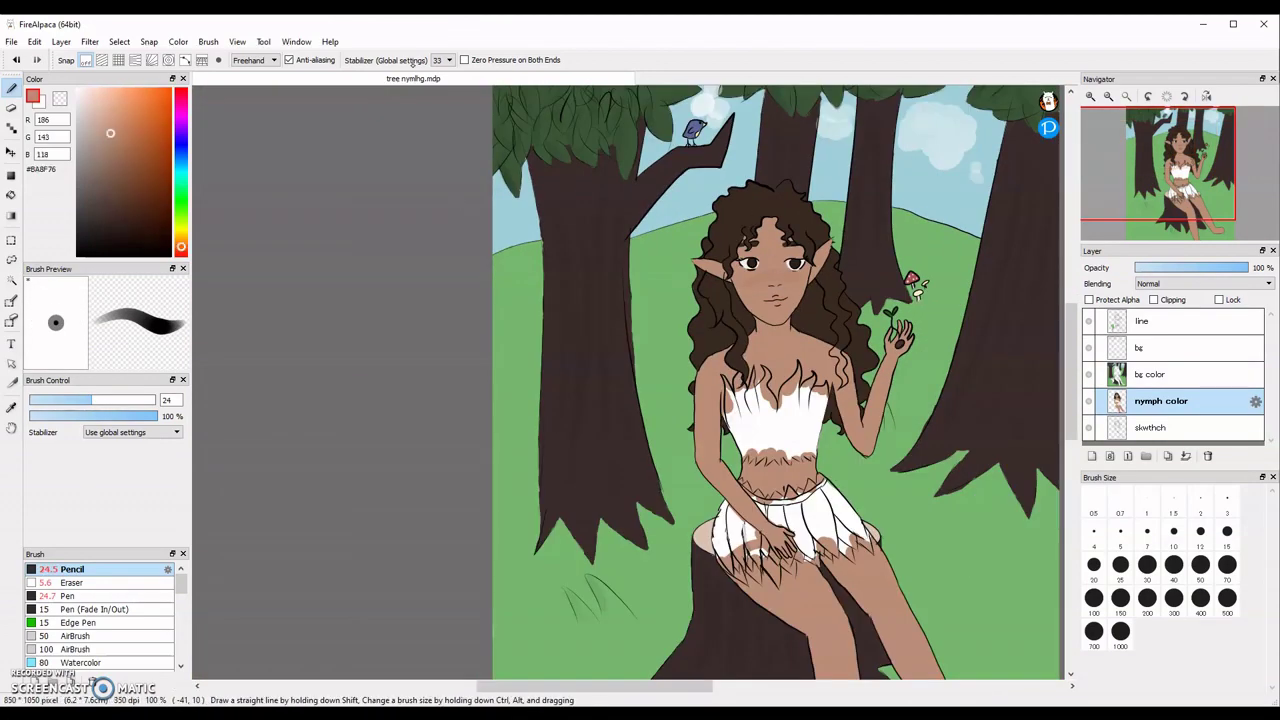
click(67, 596)
scroll(690, 268, up, 3)
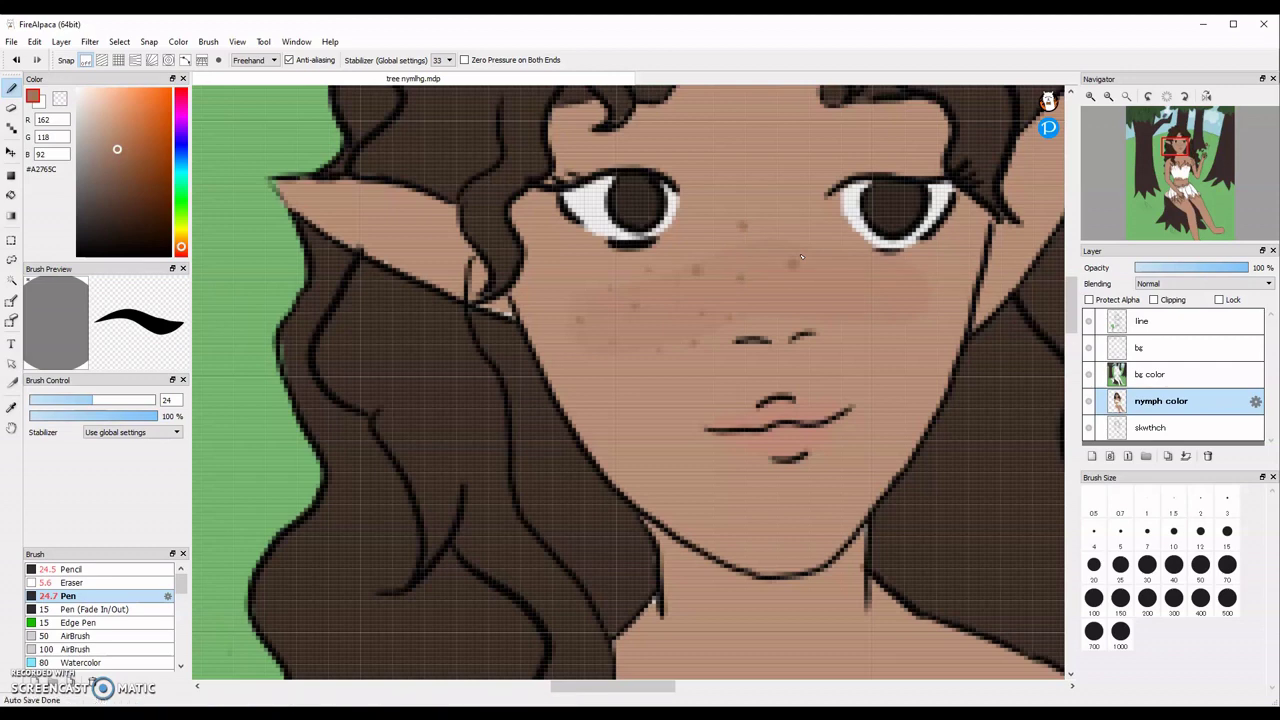
scroll(921, 313, down, 3)
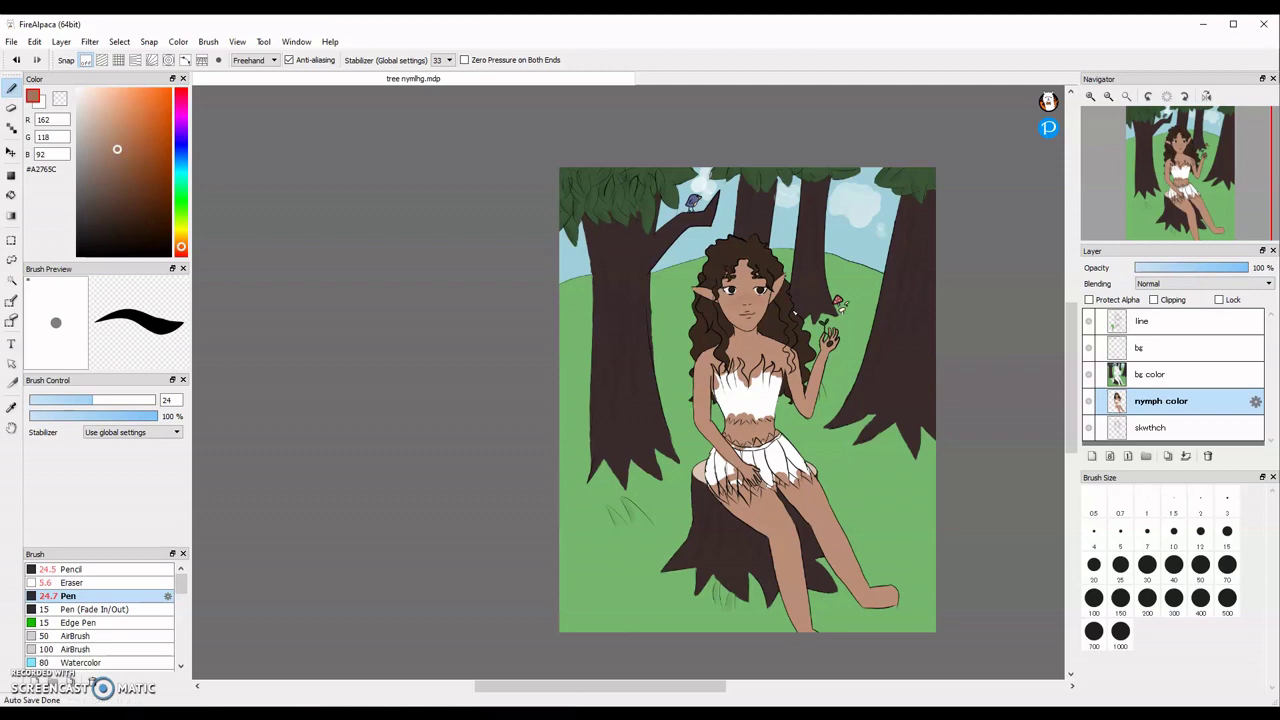
scroll(742, 290, up, 6)
click(916, 382)
scroll(657, 365, down, 4)
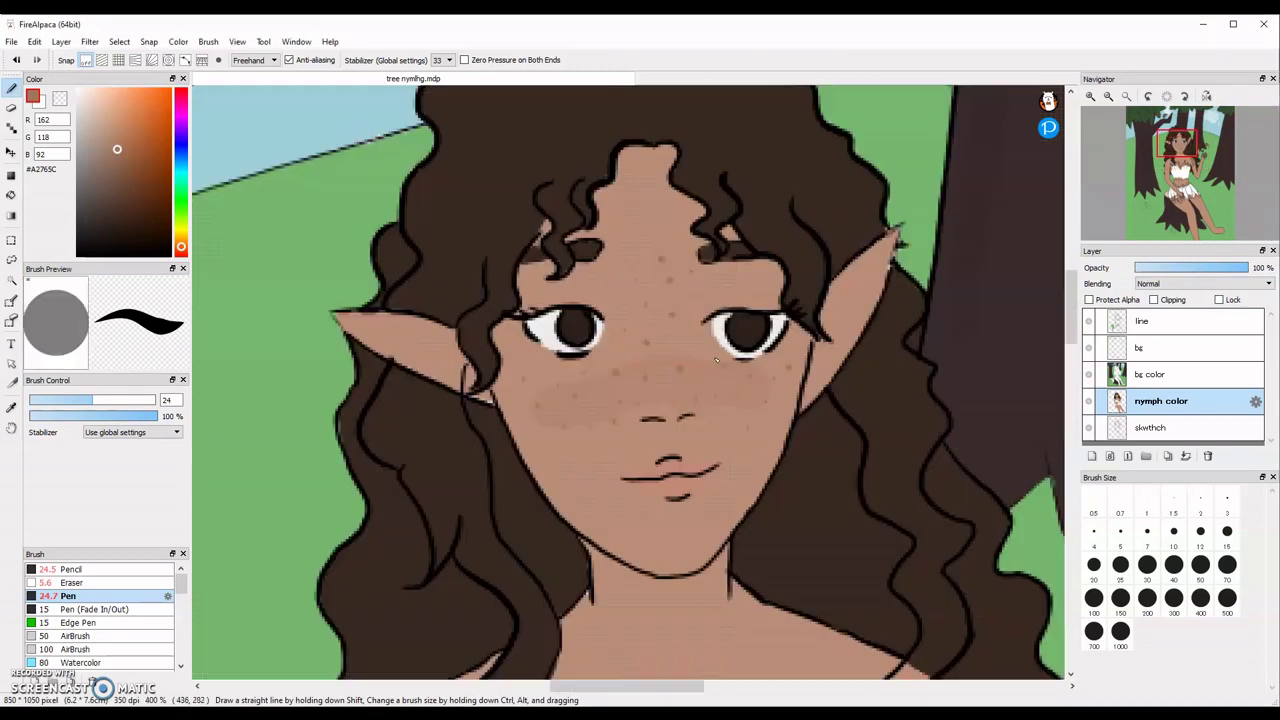
Step: Touch up the linework around the face with the Eraser on the line layer, returning to the Pen on nymph color
scroll(550, 325, up, 2)
click(73, 583)
click(1143, 321)
scroll(600, 405, up, 1)
scroll(600, 402, down, 4)
scroll(627, 438, up, 3)
click(1202, 400)
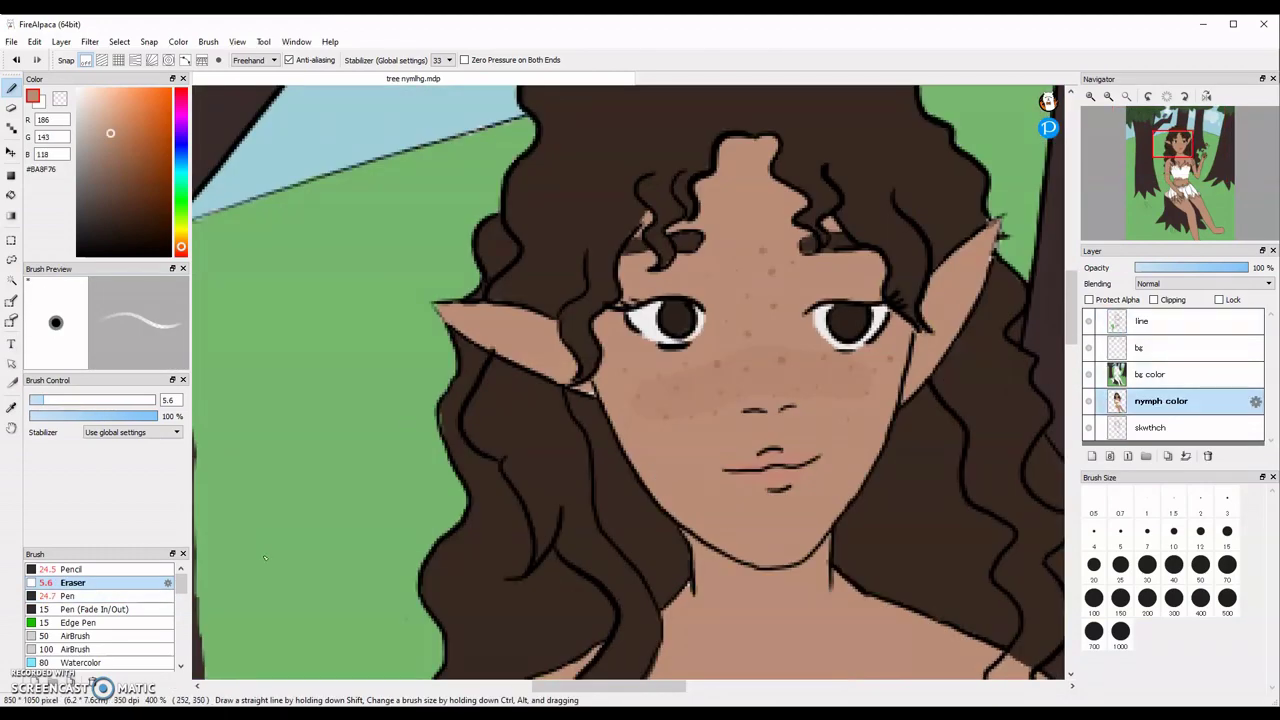
click(70, 596)
scroll(650, 264, down, 5)
scroll(668, 388, up, 3)
right_click(317, 430)
click(117, 237)
drag(630, 346, 632, 364)
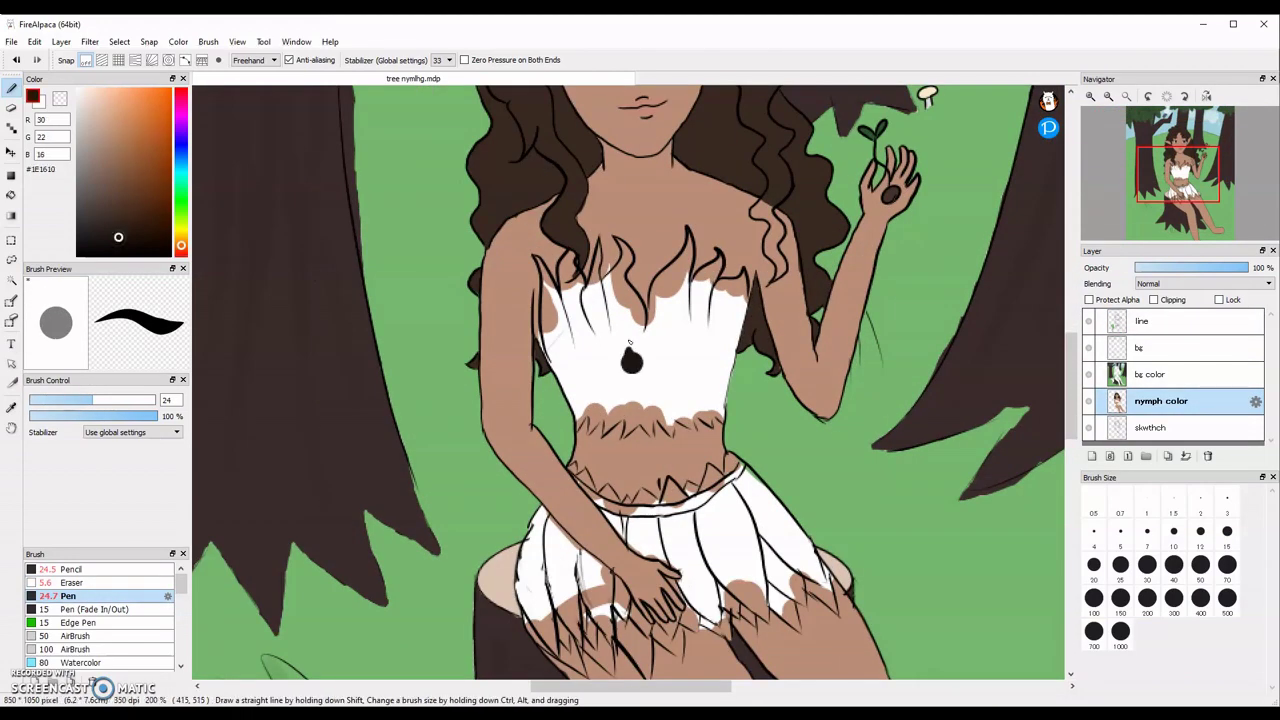
key(ctrl+z)
mouse_move(612, 314)
mouse_down()
mouse_move(642, 350)
mouse_move(605, 329)
mouse_move(697, 340)
mouse_move(690, 279)
mouse_move(712, 261)
mouse_move(778, 293)
mouse_move(795, 420)
mouse_move(765, 555)
mouse_up()
key(ctrl+z)
Step: Fill the main body of the nymph's top with the dark brown #382E28
click(102, 219)
scroll(693, 320, up, 1)
scroll(740, 251, up, 2)
scroll(475, 480, up, 1)
drag(531, 413, 606, 251)
scroll(687, 258, down, 1)
mouse_move(664, 168)
mouse_down()
mouse_move(694, 248)
mouse_move(631, 252)
mouse_move(632, 338)
mouse_up()
Step: Fill the pointed leaf tips along the top's upper edge in the same dark brown
scroll(687, 258, up, 1)
scroll(578, 430, down, 1)
scroll(578, 430, up, 1)
mouse_move(430, 410)
mouse_down()
mouse_move(499, 410)
mouse_move(359, 311)
mouse_move(440, 186)
mouse_move(455, 224)
mouse_up()
scroll(452, 251, down, 1)
mouse_move(346, 368)
mouse_down()
mouse_move(344, 254)
mouse_move(433, 238)
mouse_up()
mouse_move(353, 190)
mouse_down()
mouse_move(376, 390)
mouse_move(374, 270)
mouse_move(359, 260)
mouse_move(376, 232)
mouse_move(484, 238)
mouse_move(320, 470)
mouse_move(287, 425)
mouse_move(320, 300)
mouse_move(293, 361)
mouse_up()
Step: Fill the top down to its jagged lower hem, including the zigzag points
key(ctrl+minus)
key(ctrl+minus)
mouse_move(520, 487)
mouse_down()
mouse_move(545, 505)
mouse_move(487, 502)
mouse_move(724, 472)
mouse_move(727, 524)
mouse_move(552, 486)
mouse_move(693, 541)
mouse_up()
scroll(727, 524, up, 2)
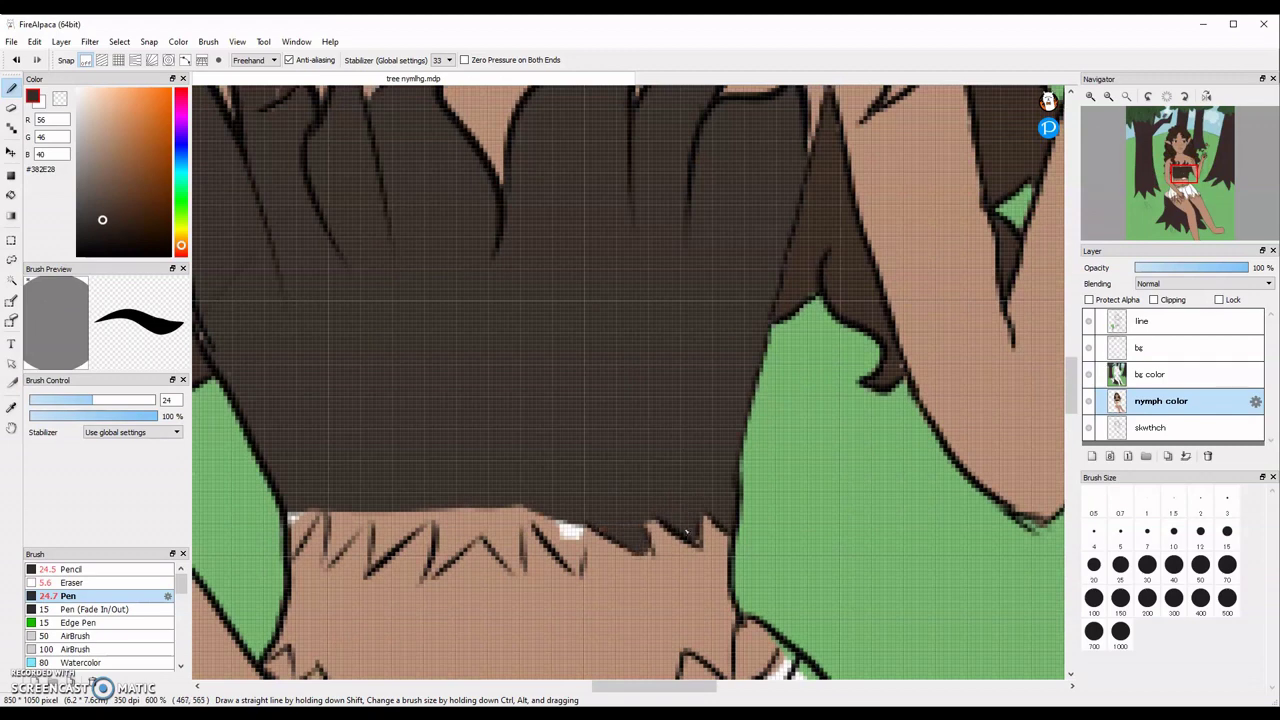
mouse_move(300, 518)
mouse_down()
mouse_move(335, 544)
mouse_move(495, 530)
mouse_move(575, 566)
mouse_up()
scroll(575, 566, down, 3)
Step: Paint the skirt's waistband in the very dark green #182618
mouse_move(633, 619)
mouse_down()
mouse_move(662, 439)
mouse_move(630, 434)
mouse_move(602, 454)
mouse_up()
scroll(662, 439, up, 3)
click(181, 203)
click(113, 218)
key(ctrl+z)
mouse_move(690, 385)
mouse_down()
mouse_move(585, 465)
mouse_move(482, 505)
mouse_move(258, 478)
mouse_move(208, 416)
mouse_up()
scroll(428, 455, down, 2)
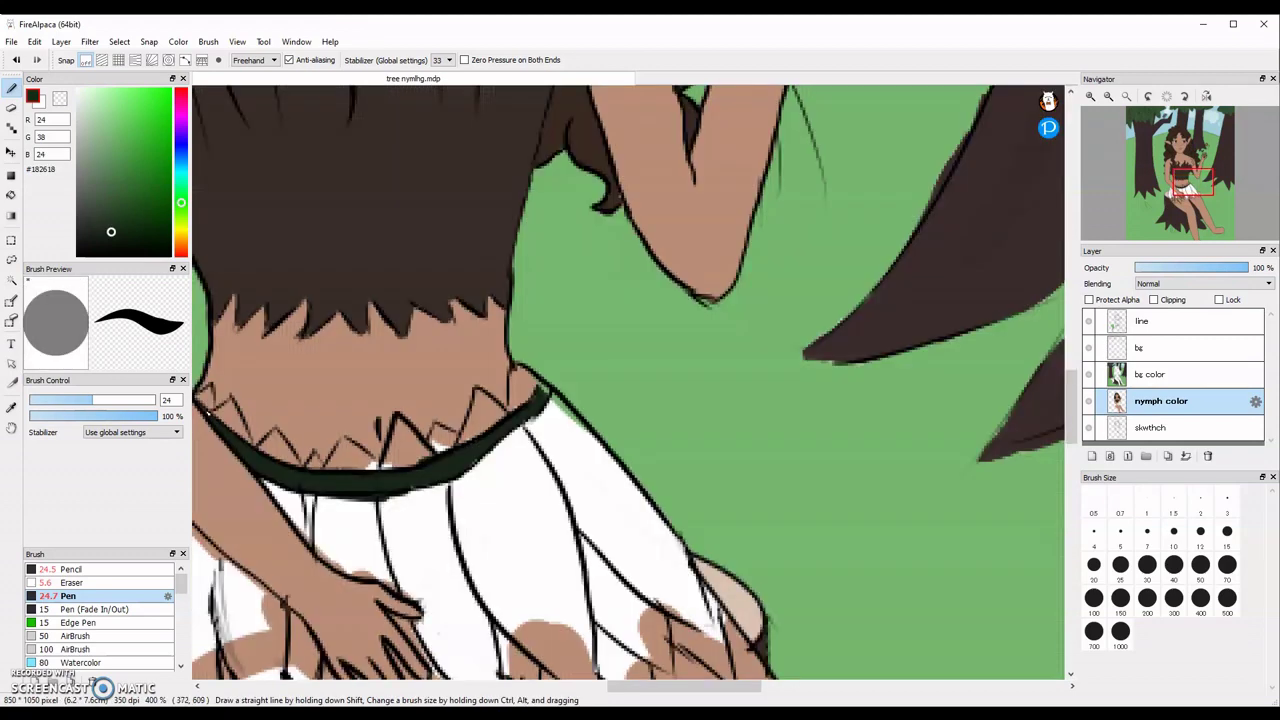
Step: Fill the skirt's leaf panels on the image's right side with the dark green #273D26
click(1152, 374)
scroll(632, 422, up, 2)
click(111, 216)
mouse_move(562, 502)
mouse_down()
mouse_move(514, 583)
mouse_move(542, 452)
mouse_move(486, 382)
mouse_up()
click(1140, 348)
click(1158, 401)
scroll(713, 365, down, 2)
scroll(580, 498, up, 1)
mouse_move(680, 530)
mouse_down()
mouse_move(772, 592)
mouse_move(746, 500)
mouse_move(616, 370)
mouse_move(760, 520)
mouse_up()
click(1150, 374)
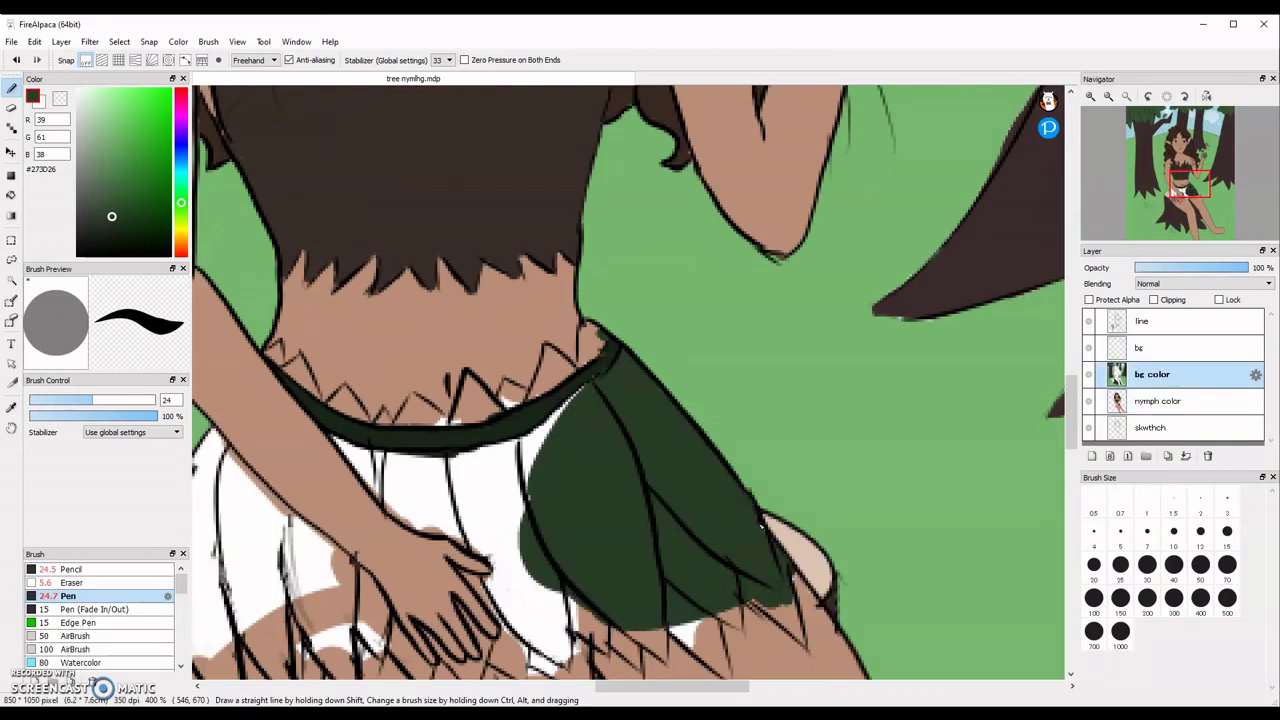
Step: On the nymph color layer, fill the skirt's remaining leaf panels around the hand and forearm with the dark green #273D26
click(1160, 401)
scroll(760, 350, down, 2)
scroll(638, 420, up, 1)
mouse_move(665, 368)
mouse_down()
mouse_move(570, 398)
mouse_move(553, 430)
mouse_move(607, 450)
mouse_up()
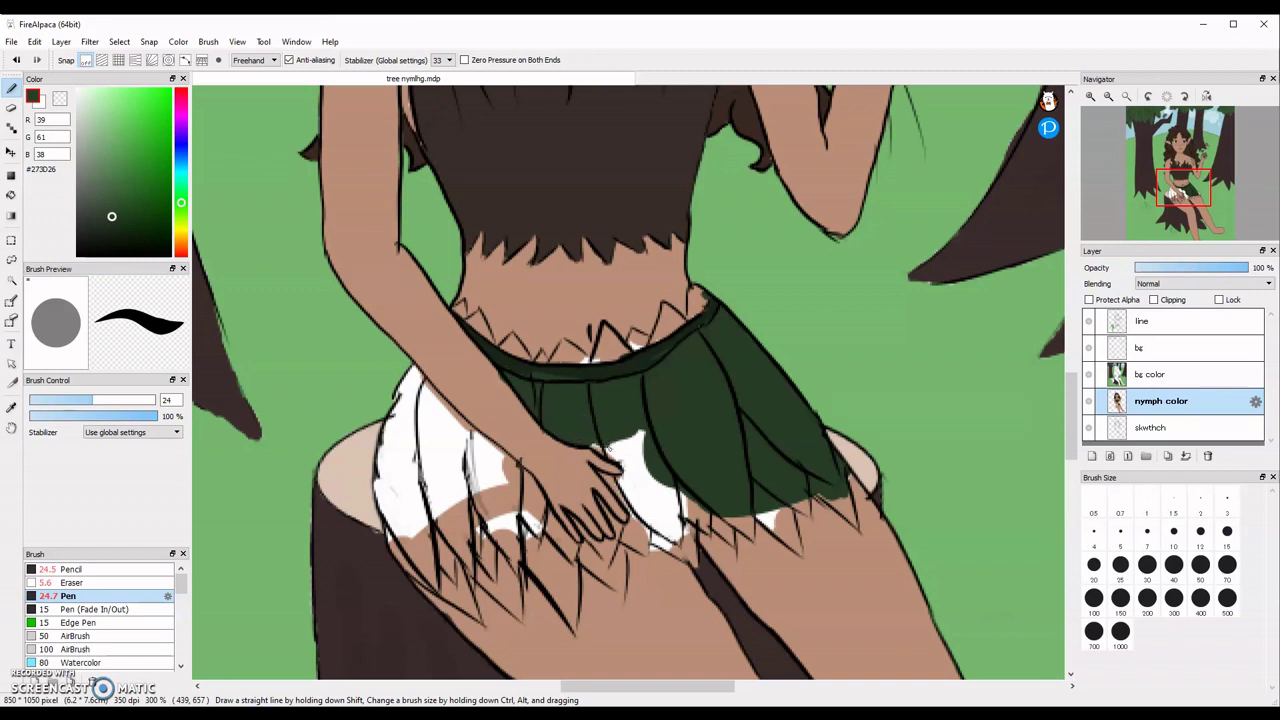
mouse_move(721, 484)
mouse_down()
mouse_move(423, 486)
mouse_move(420, 560)
mouse_move(500, 460)
mouse_move(372, 436)
mouse_up()
Step: On the bg layer, fill the skirt's pointed leaf tips along the jagged lower hem with the same dark green
click(1150, 374)
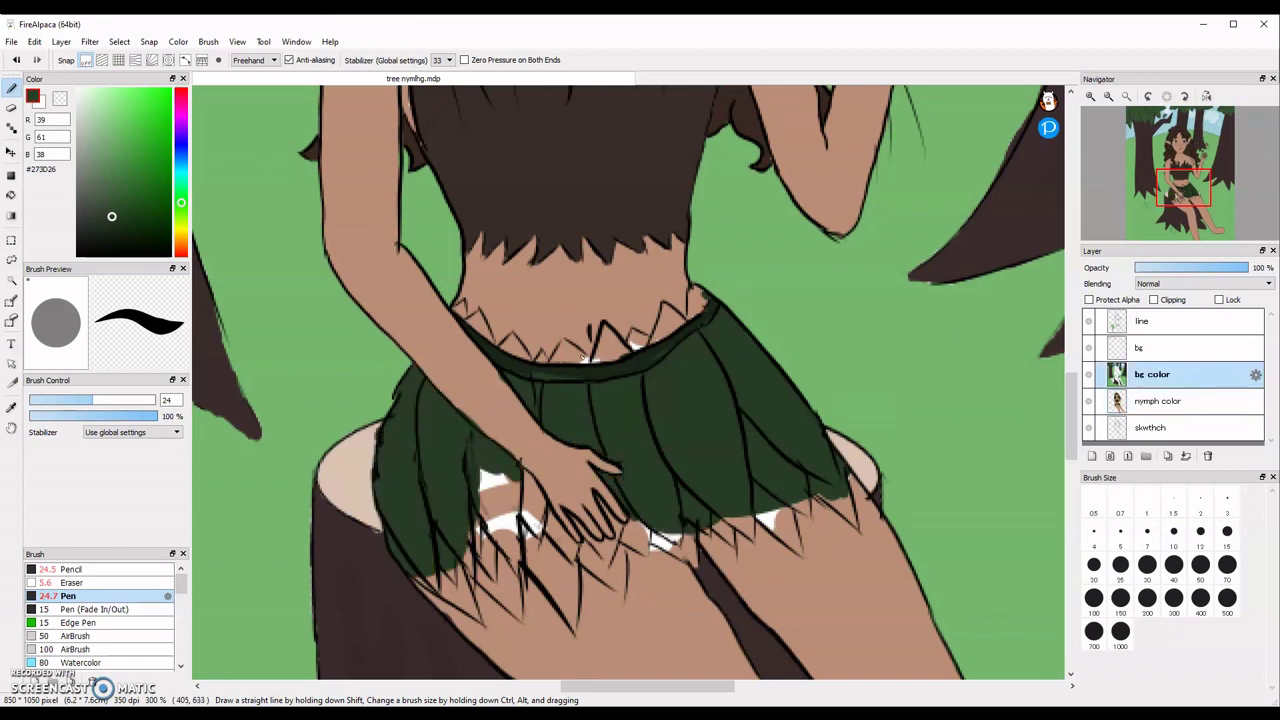
click(1140, 348)
mouse_move(502, 492)
mouse_down()
mouse_move(531, 515)
mouse_move(460, 601)
mouse_move(516, 548)
mouse_move(540, 560)
mouse_move(545, 540)
mouse_up()
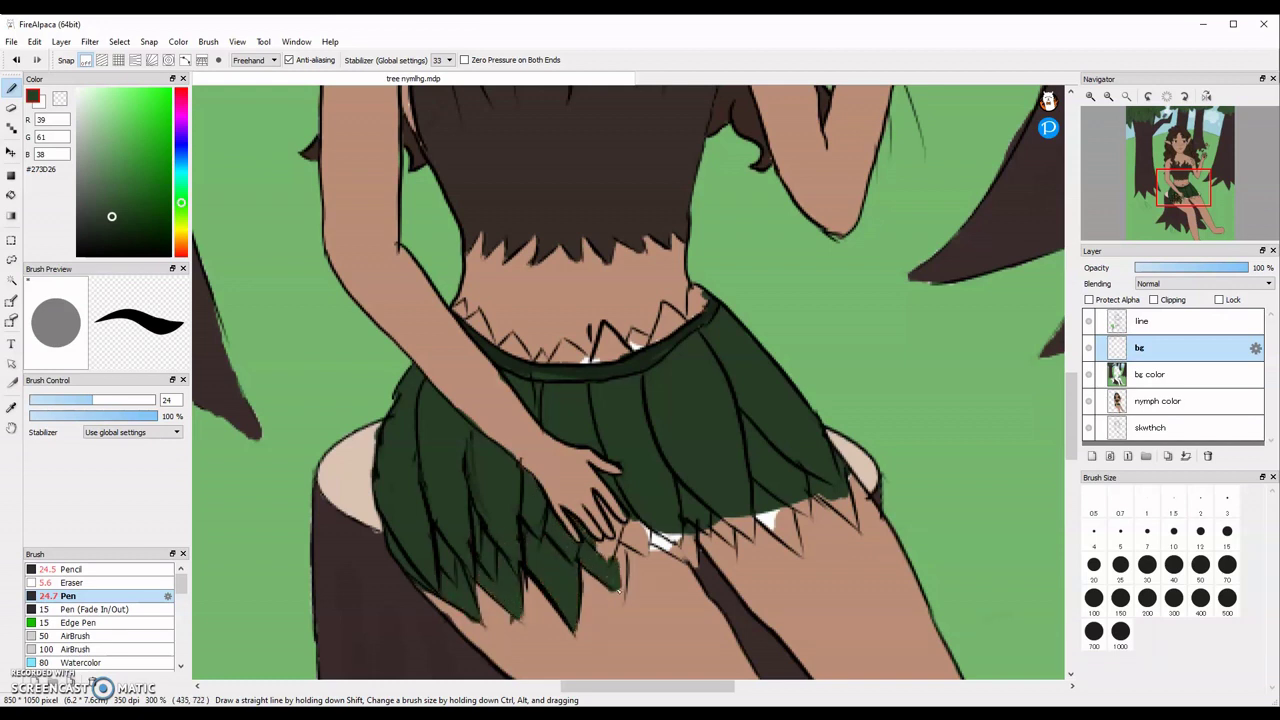
mouse_move(618, 591)
mouse_down()
mouse_move(623, 533)
mouse_move(696, 563)
mouse_up()
drag(737, 525, 792, 538)
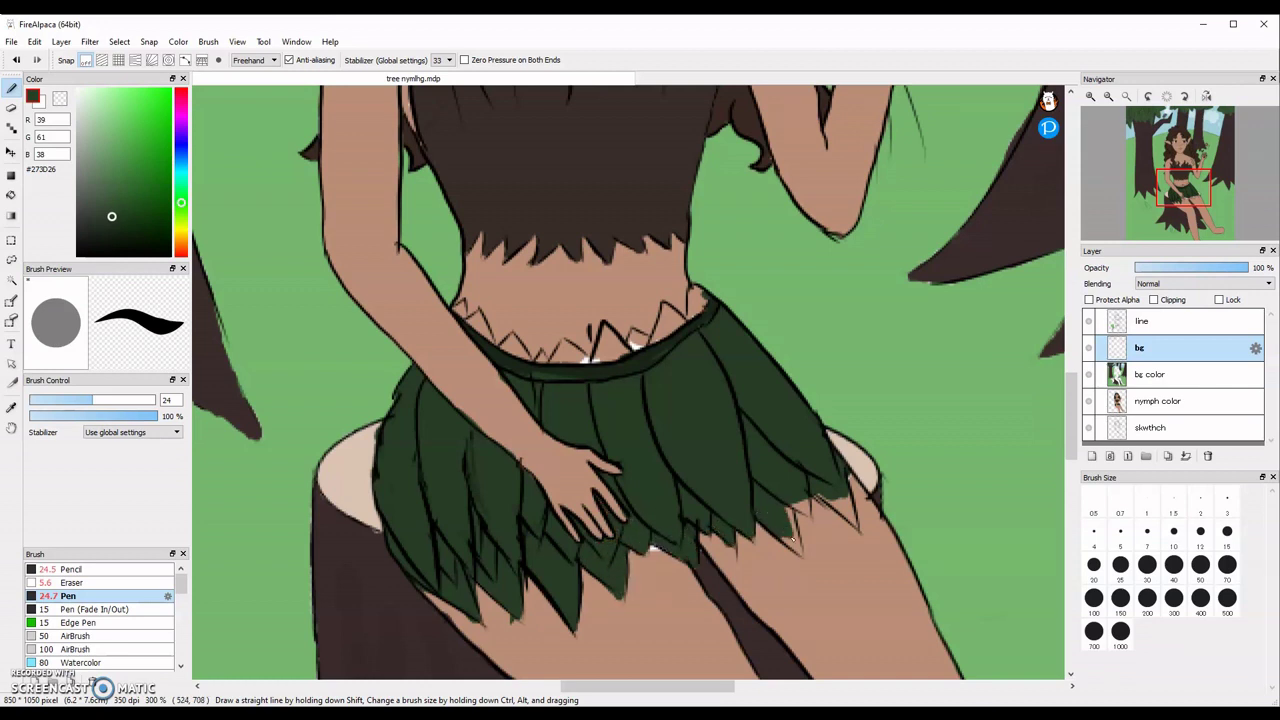
right_click(832, 512)
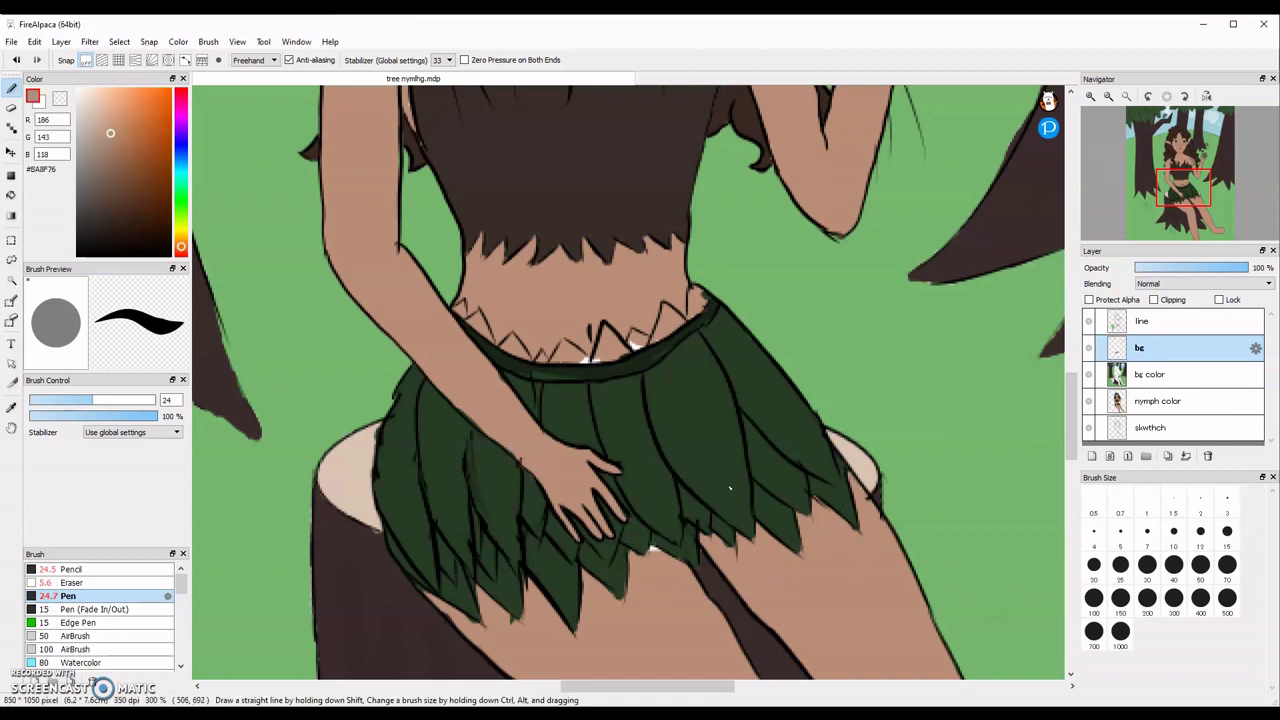
Step: Fill the leaf points above the waistband with #273D26, tidying edges with the skin tone #BA8F76 and the waistband green #182618
alt+click(637, 444)
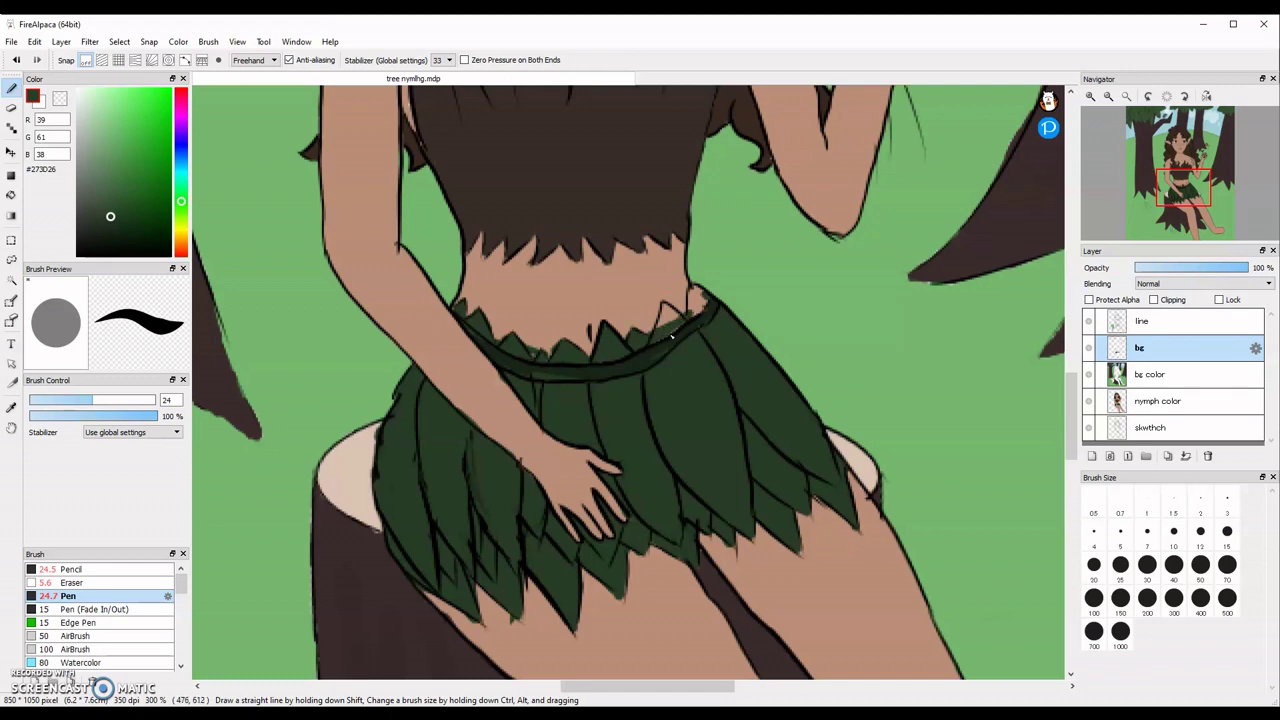
alt+click(501, 334)
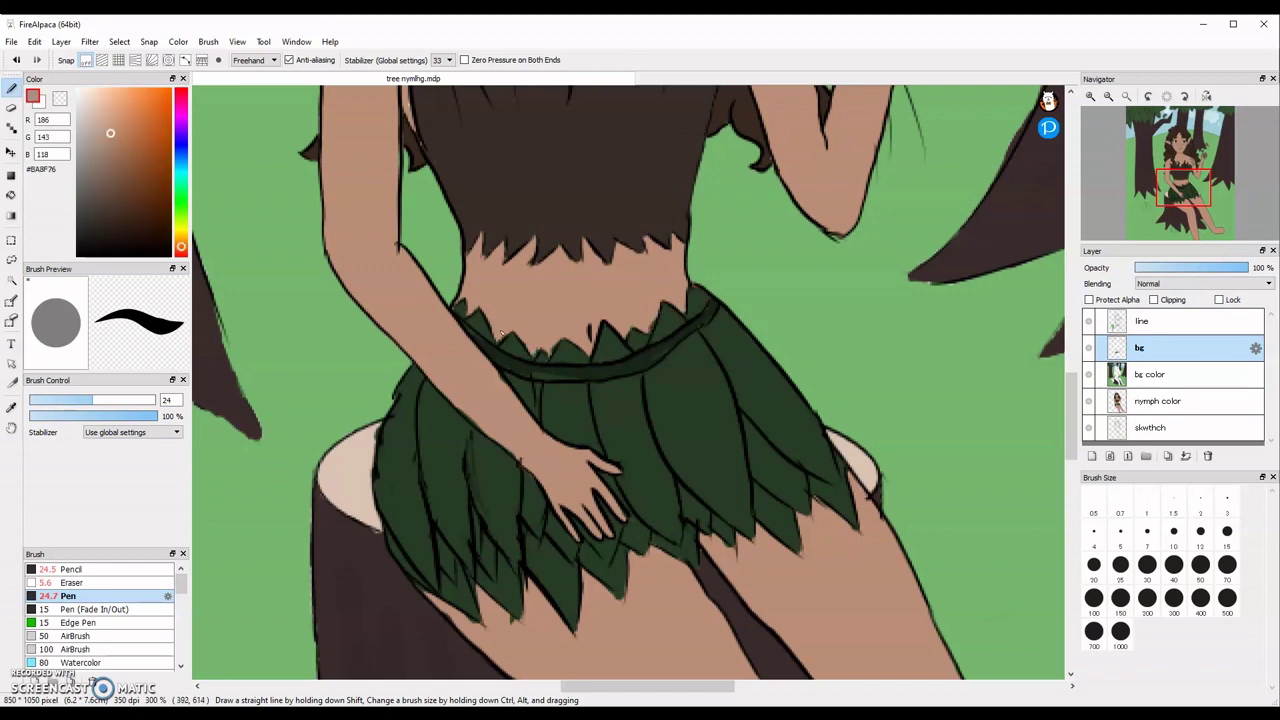
alt+click(677, 324)
scroll(677, 330, down, 1)
scroll(600, 330, up, 2)
alt+click(784, 368)
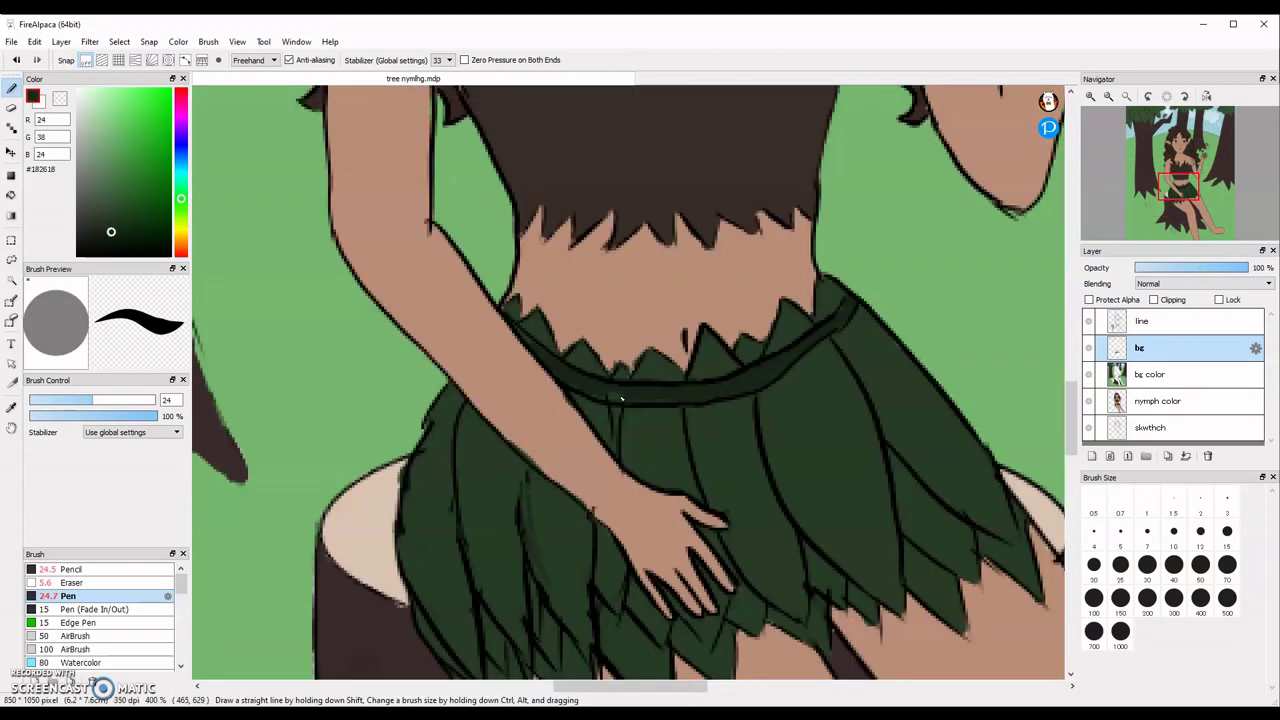
alt+click(563, 415)
Step: Add a new layer directly above the nymph color layer and name it "shadin"
scroll(716, 370, down, 5)
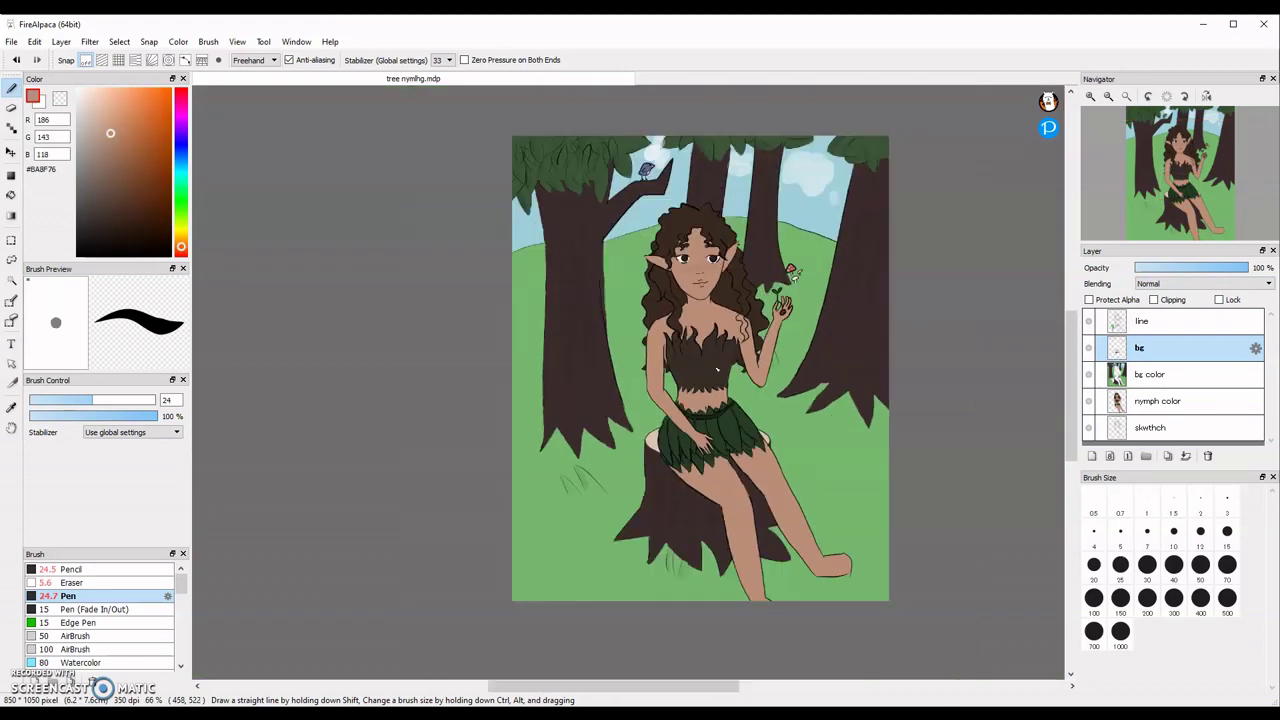
click(1092, 456)
drag(1150, 347, 1150, 400)
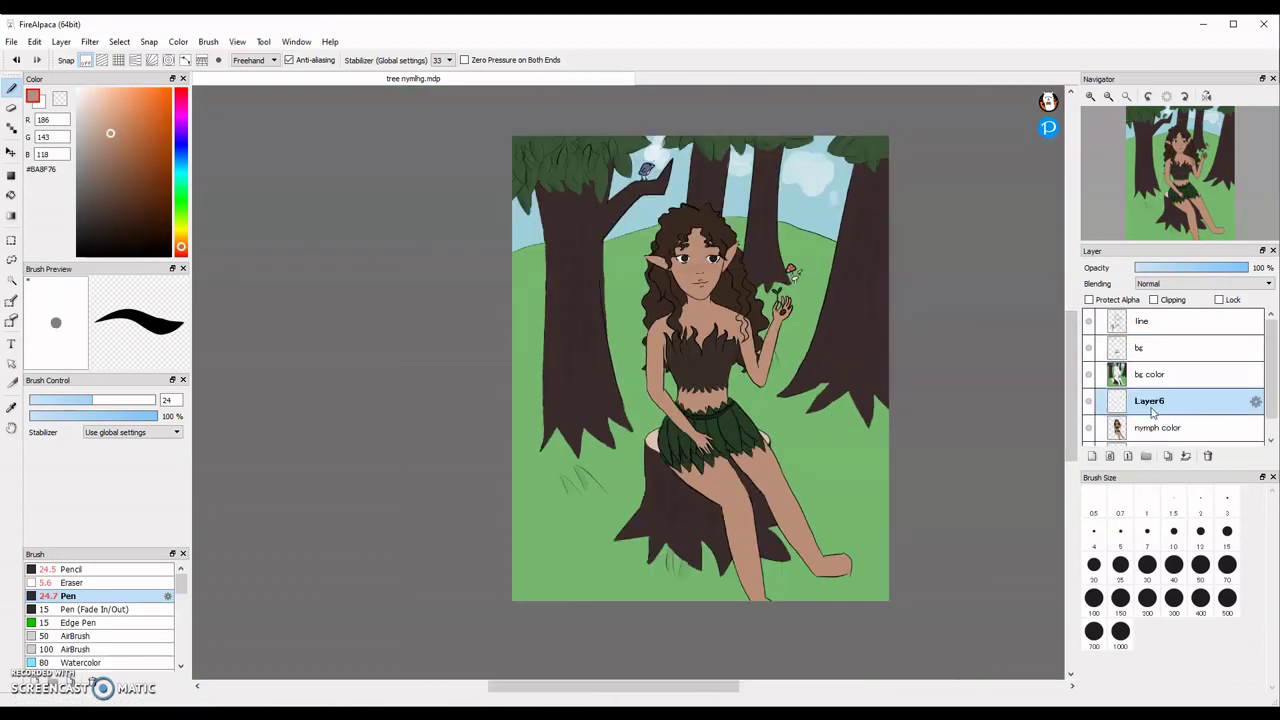
double_click(1150, 400)
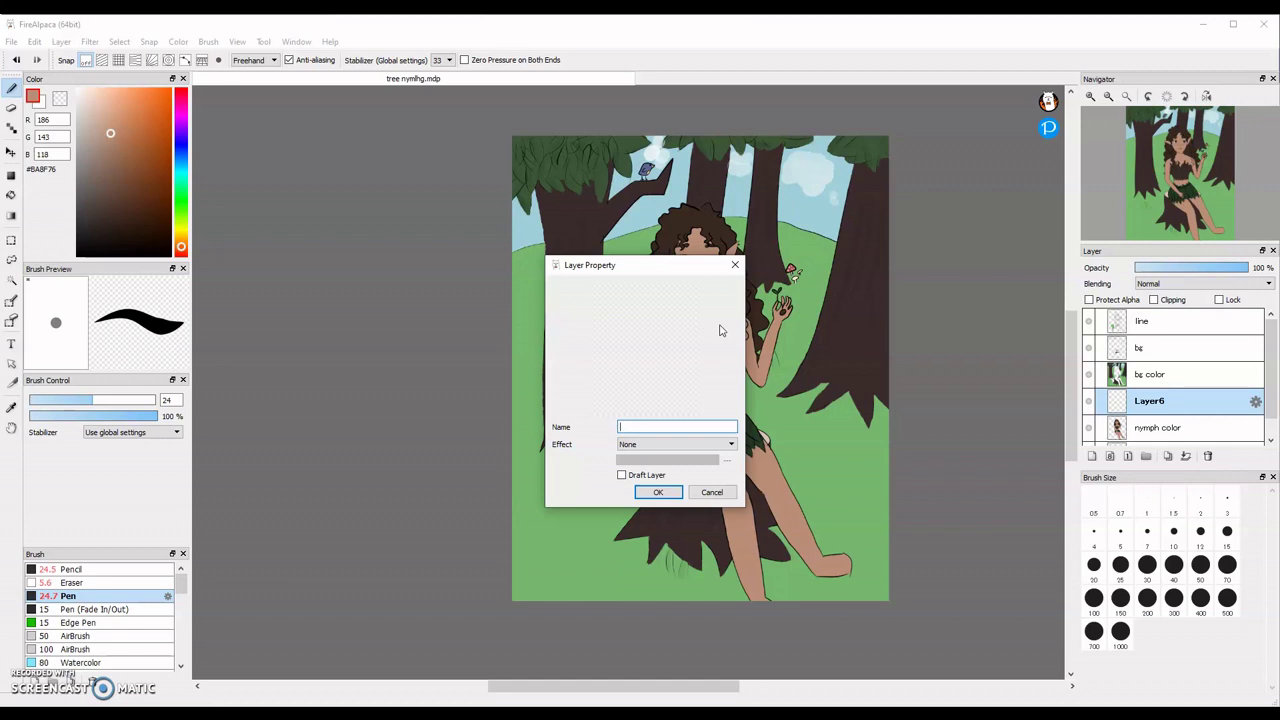
text(shadin)
key(Return)
Step: Shade the skin on the face, neck, arms and legs with the Pencil brush in the darker brown #8B593D
scroll(712, 235, up, 4)
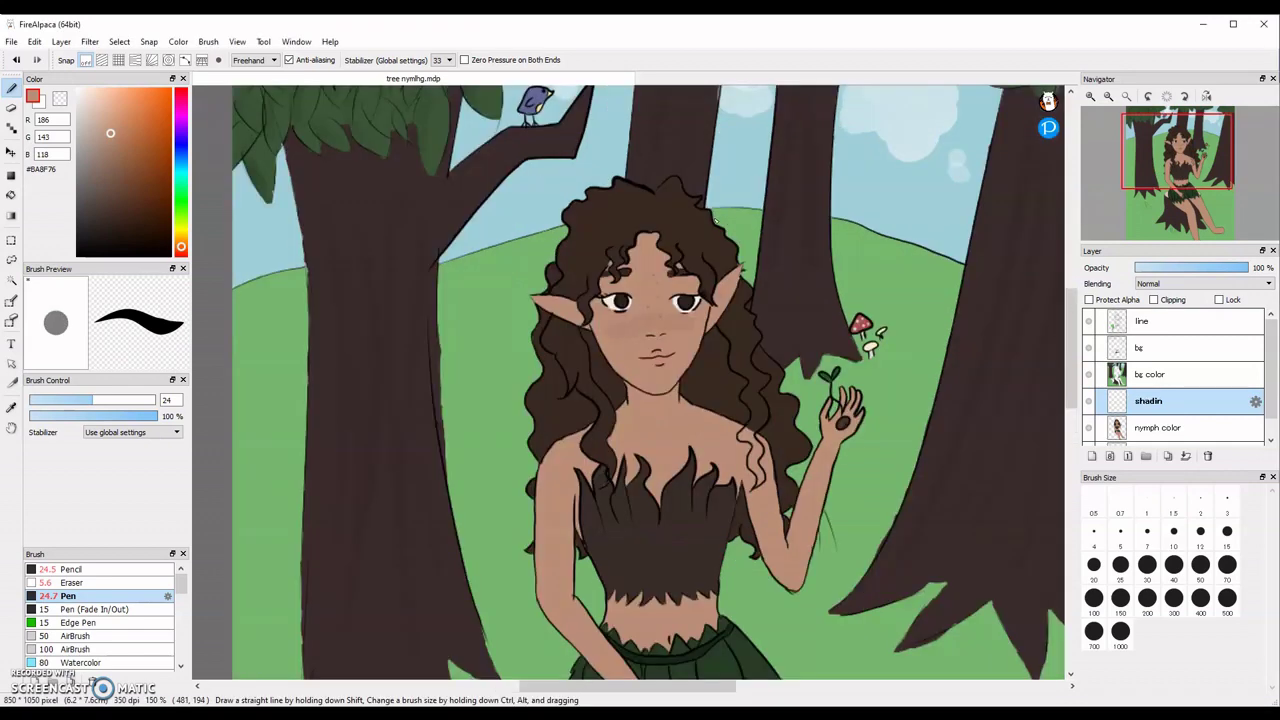
click(130, 164)
click(72, 569)
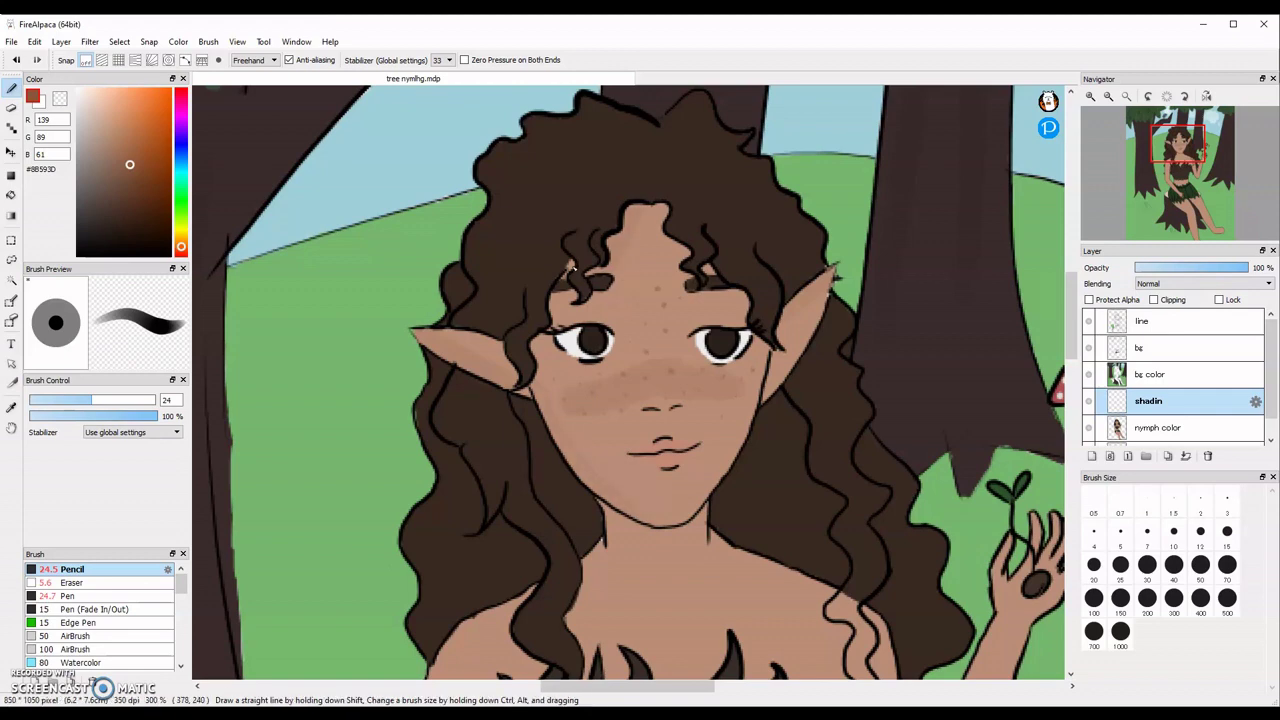
scroll(572, 266, down, 3)
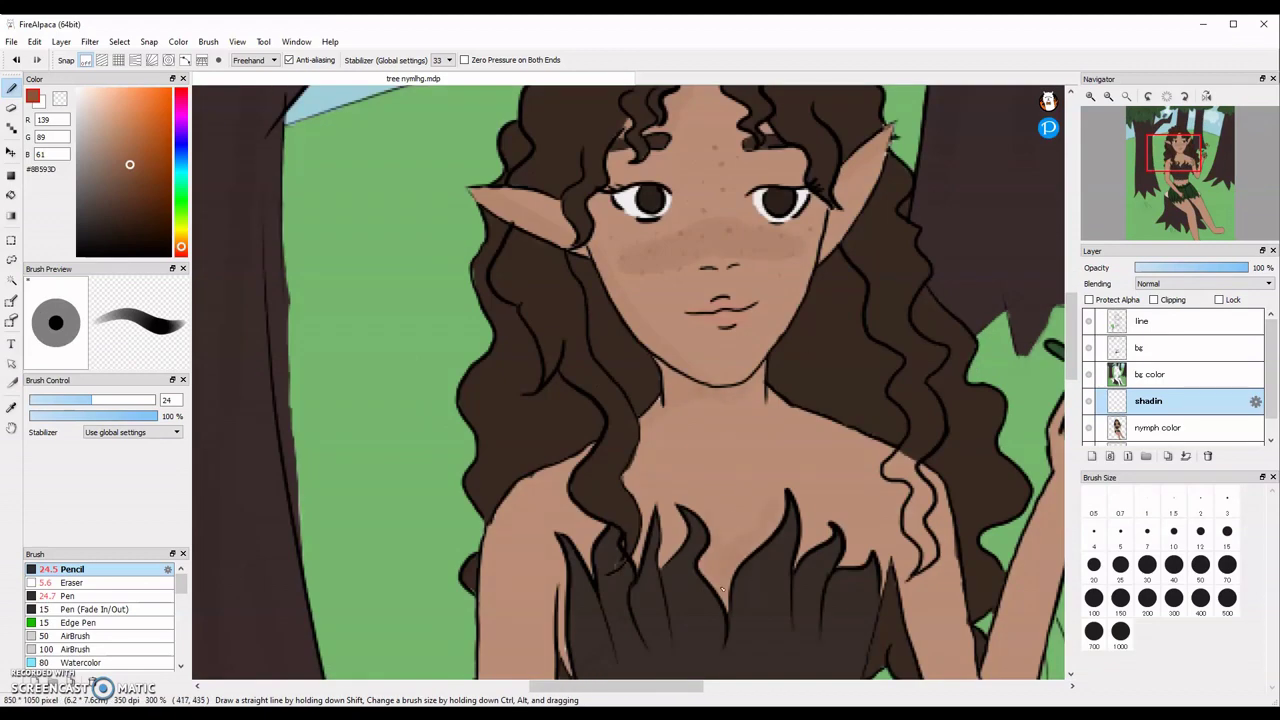
scroll(590, 540, down, 2)
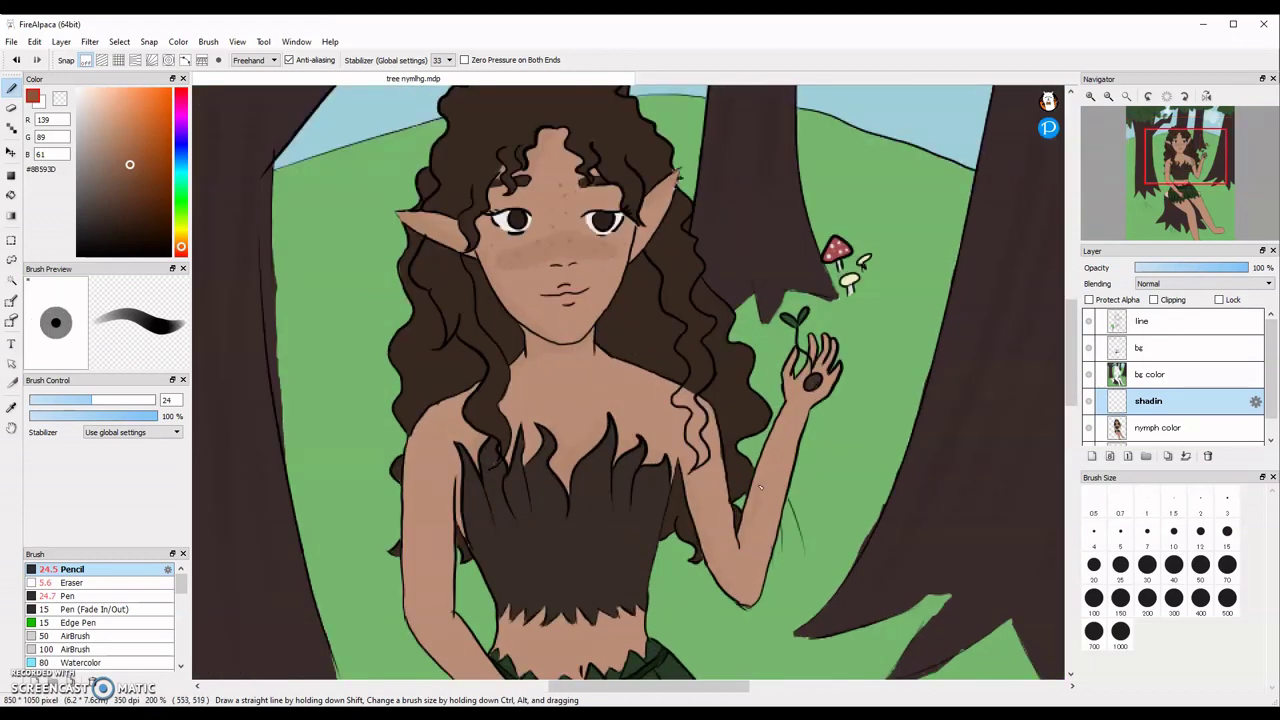
scroll(759, 396, down, 10)
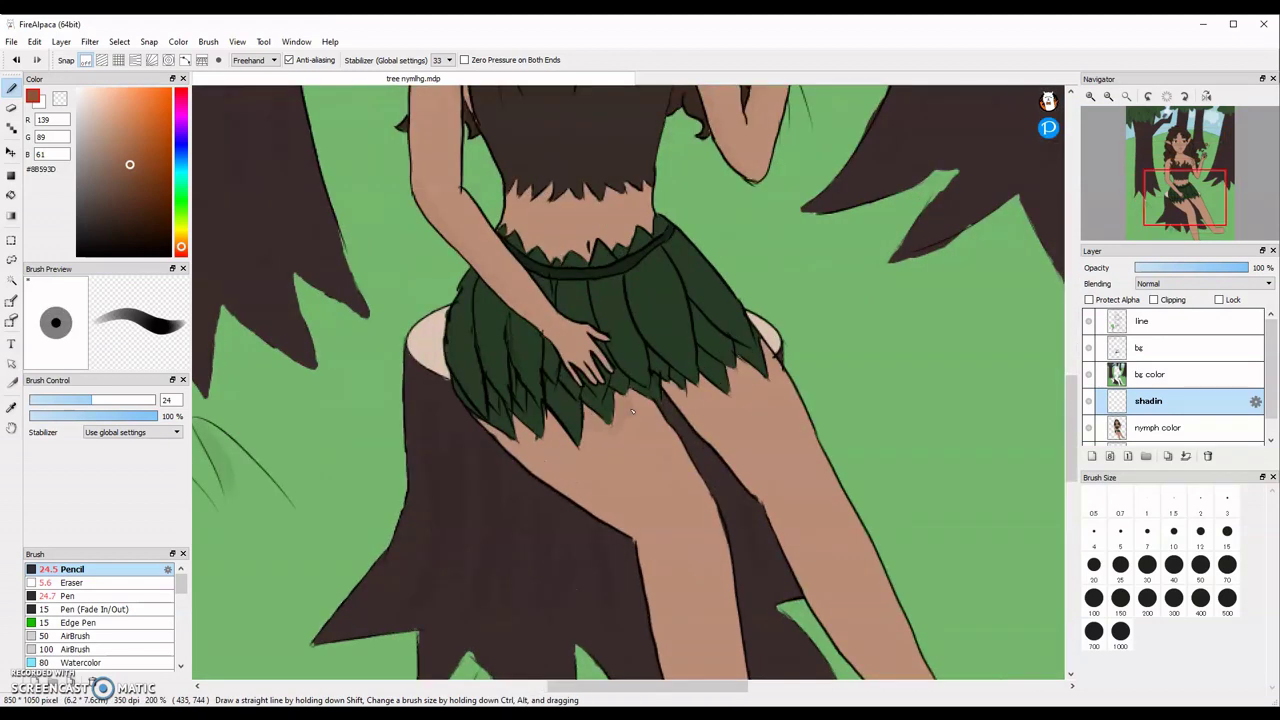
scroll(735, 372, down, 1)
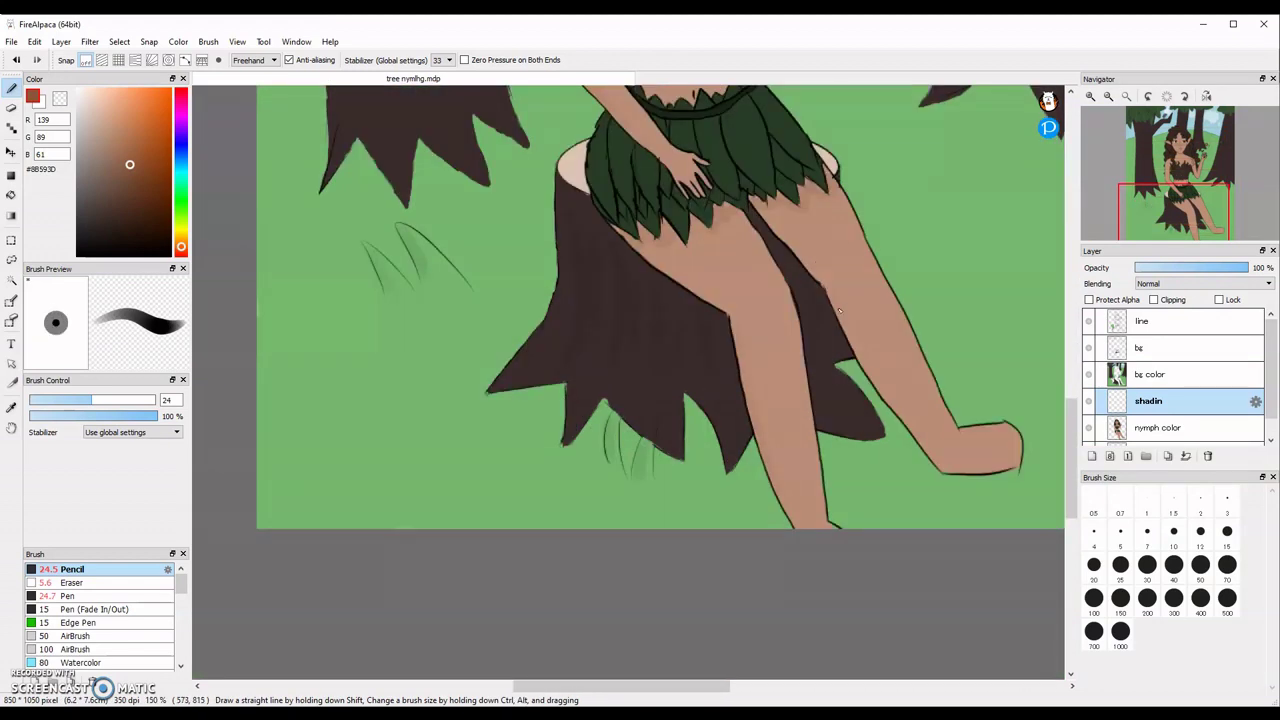
drag(806, 262, 912, 672)
Step: Shade the leaf folds of the brown top with the very dark brown #1F1A17
scroll(700, 385, up, 1)
right_click(814, 371)
click(100, 236)
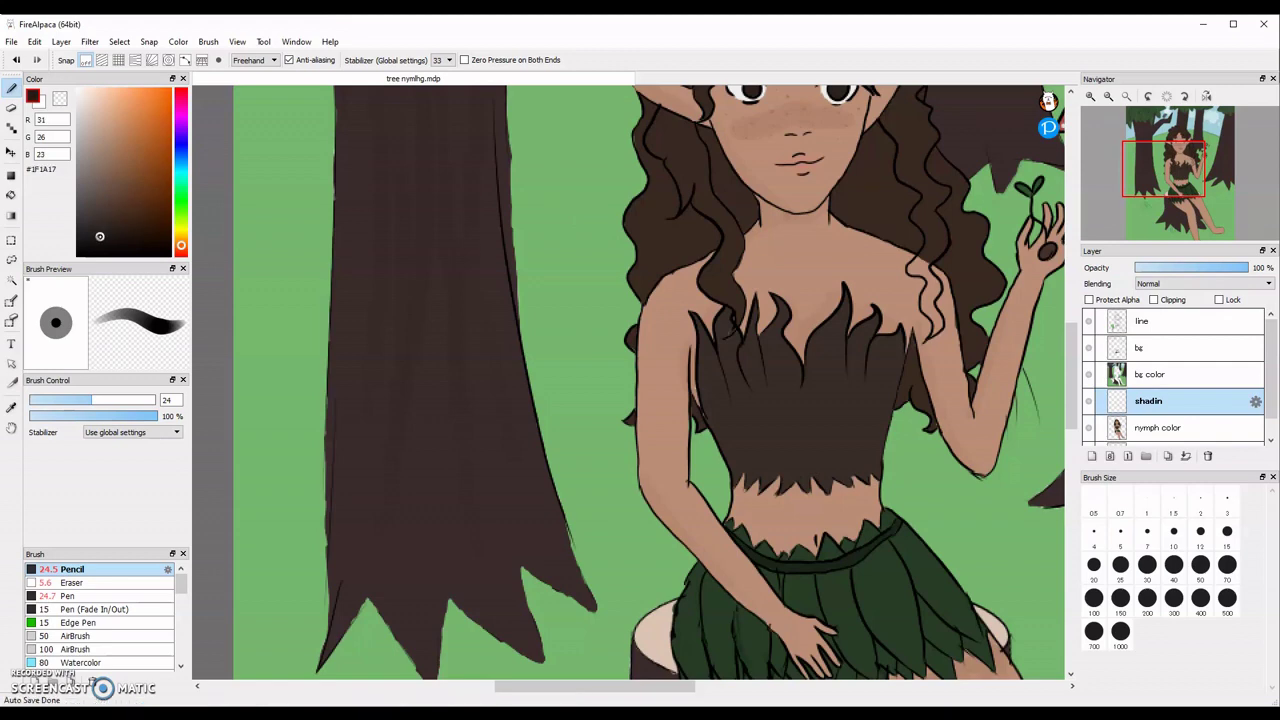
scroll(870, 280, up, 3)
scroll(757, 414, down, 3)
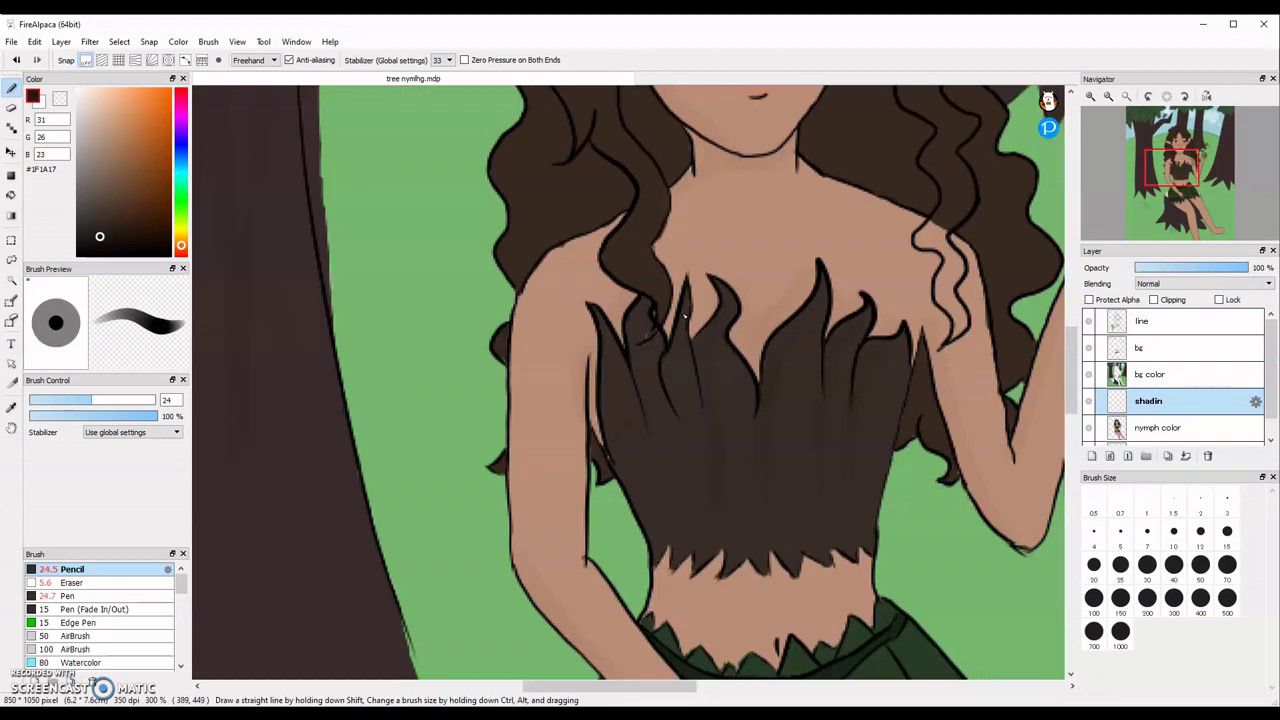
Step: Shade the skirt's leaf panels with the very dark green #192619
scroll(612, 365, down, 3)
scroll(590, 525, up, 2)
right_click(735, 430)
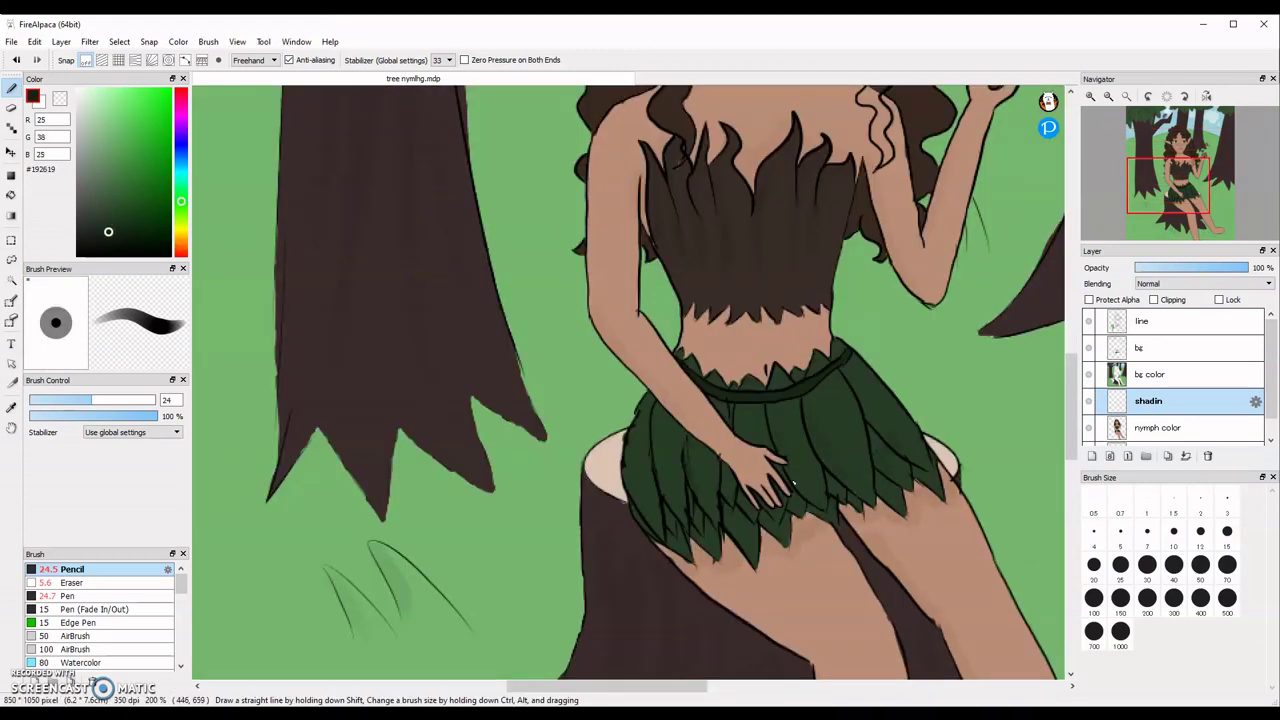
scroll(650, 510, down, 2)
Step: Shade the curly hair around the face and shoulders with the dark brown #1E1612
scroll(666, 160, up, 3)
right_click(666, 171)
click(115, 237)
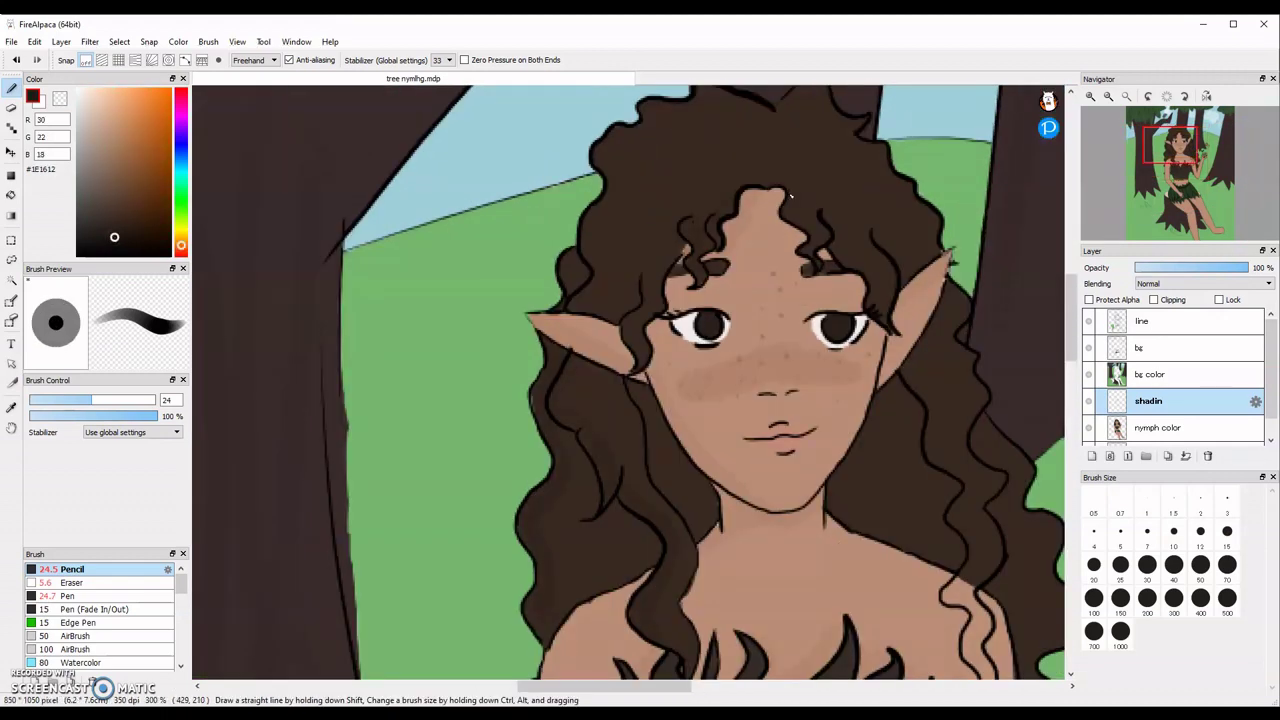
Step: Fill the loose curls hanging over the shoulder on the image's right side with the Pen in the hair brown #392A21
right_click(967, 487)
click(68, 596)
scroll(985, 610, up, 2)
mouse_move(872, 482)
mouse_down()
mouse_move(910, 515)
mouse_move(926, 647)
mouse_move(901, 500)
mouse_up()
scroll(930, 650, up, 2)
scroll(890, 480, down, 5)
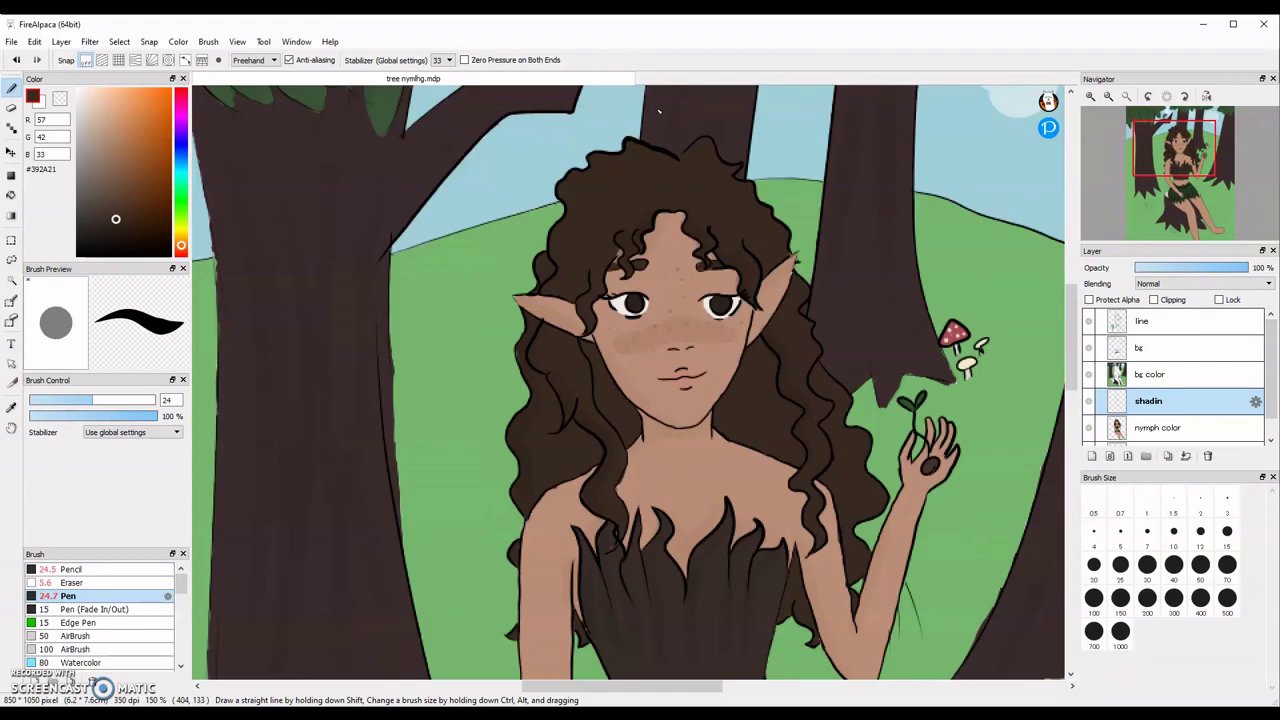
Step: Shade the hair further with the Pencil brush in the dark brown #201A16
scroll(680, 250, up, 1)
click(105, 236)
click(72, 569)
scroll(888, 640, down, 1)
scroll(886, 640, down, 2)
scroll(861, 535, up, 2)
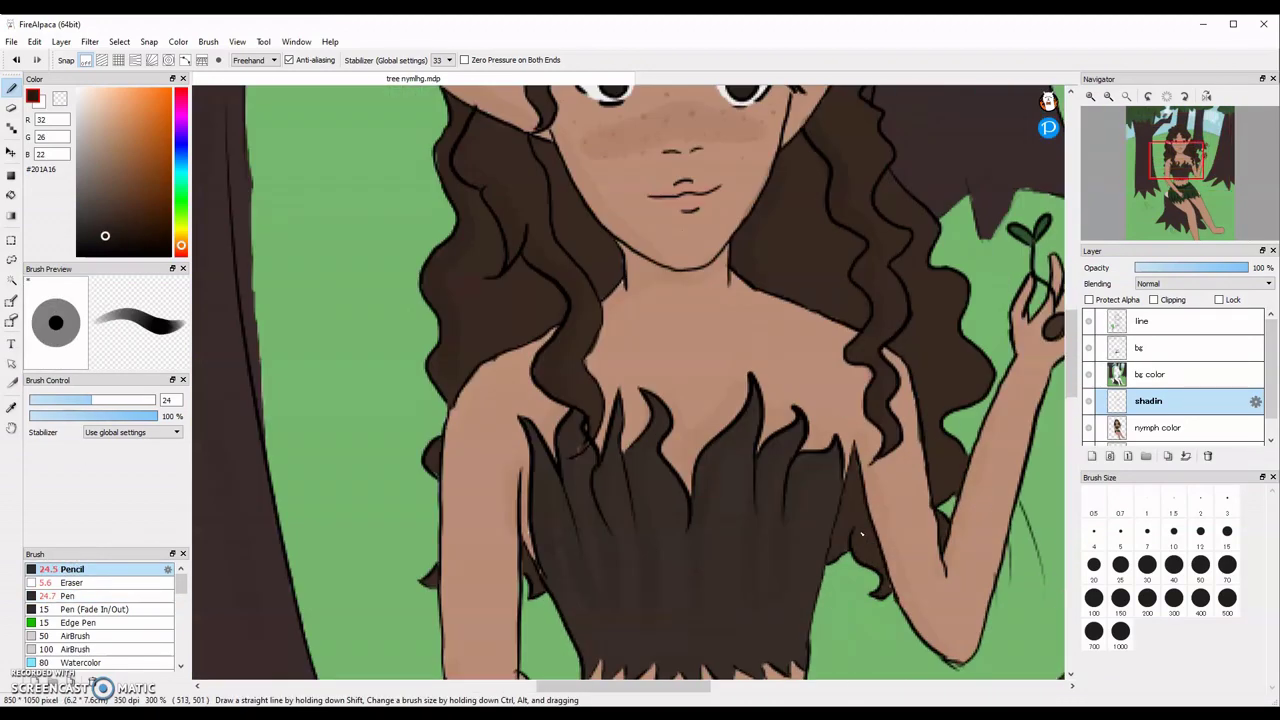
scroll(941, 286, down, 2)
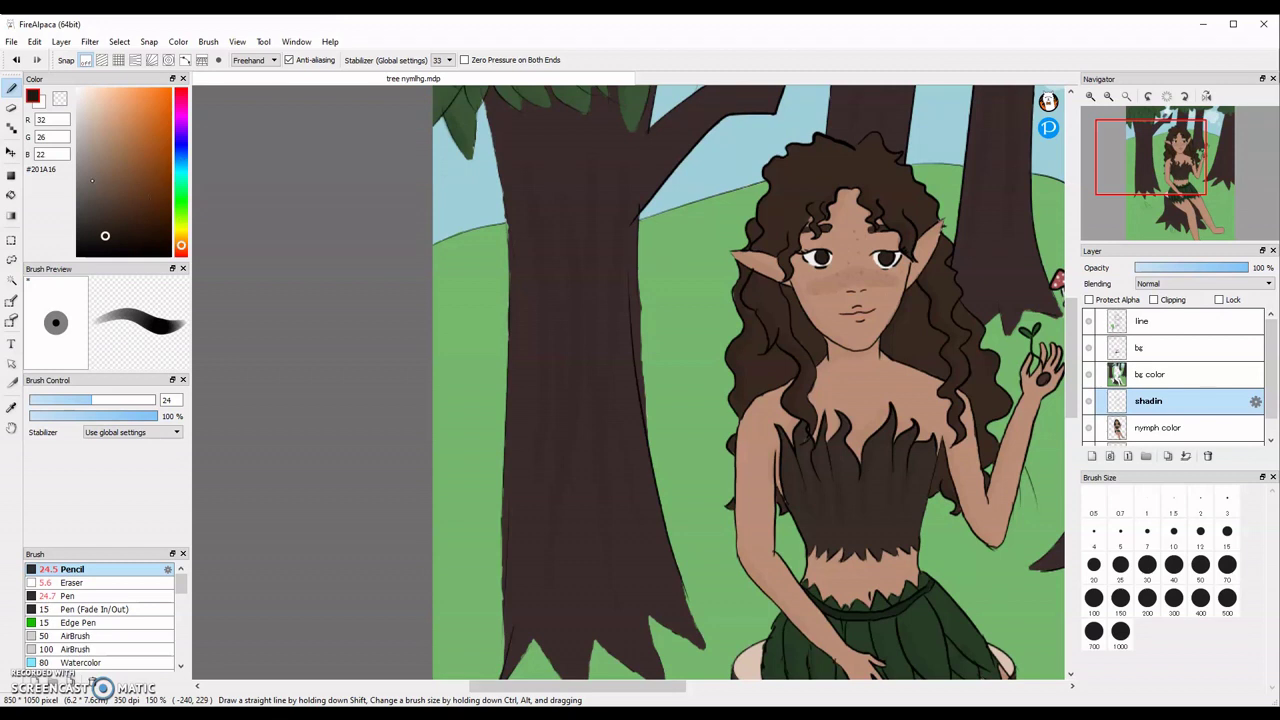
Step: Try painting Pen highlights on the crown of the hair in the lighter brown #624B3B, and undo the strokes
click(67, 596)
scroll(865, 225, up, 2)
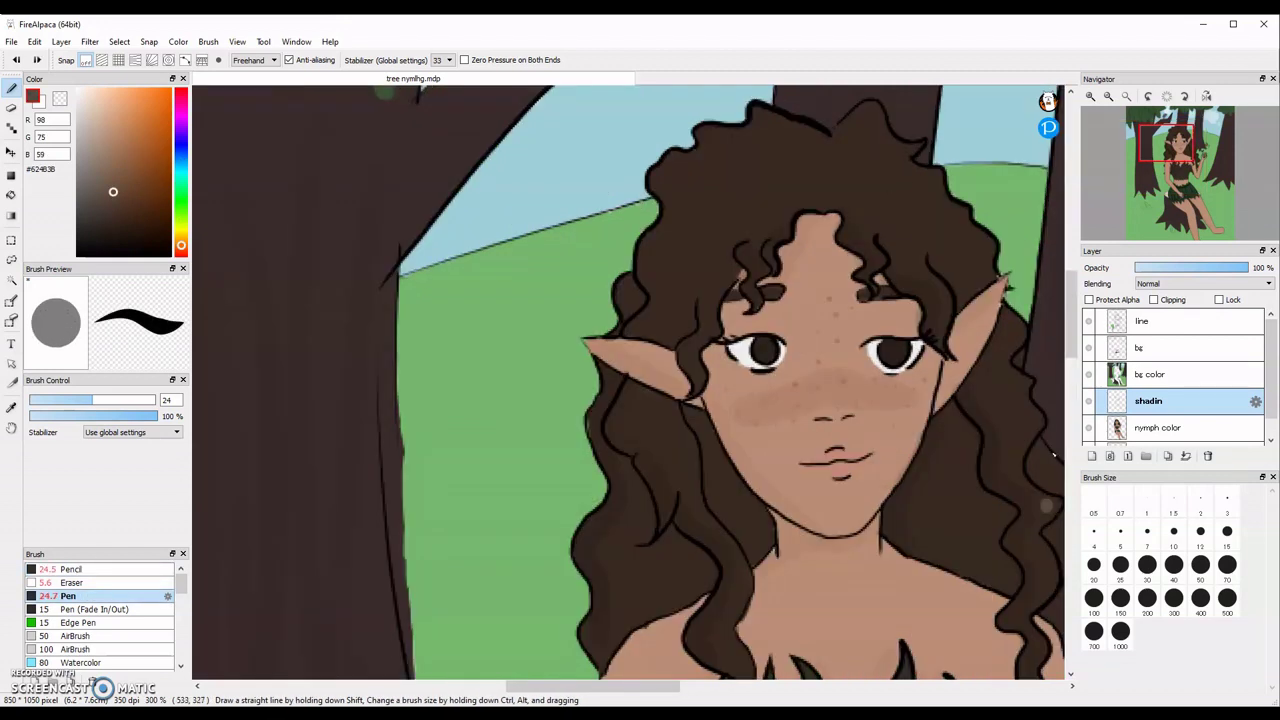
drag(861, 162, 862, 192)
mouse_move(887, 175)
mouse_down()
mouse_move(907, 197)
mouse_move(906, 168)
mouse_move(922, 184)
mouse_up()
scroll(895, 196, down, 1)
key(ctrl+z)
key(ctrl+z)
key(ctrl+z)
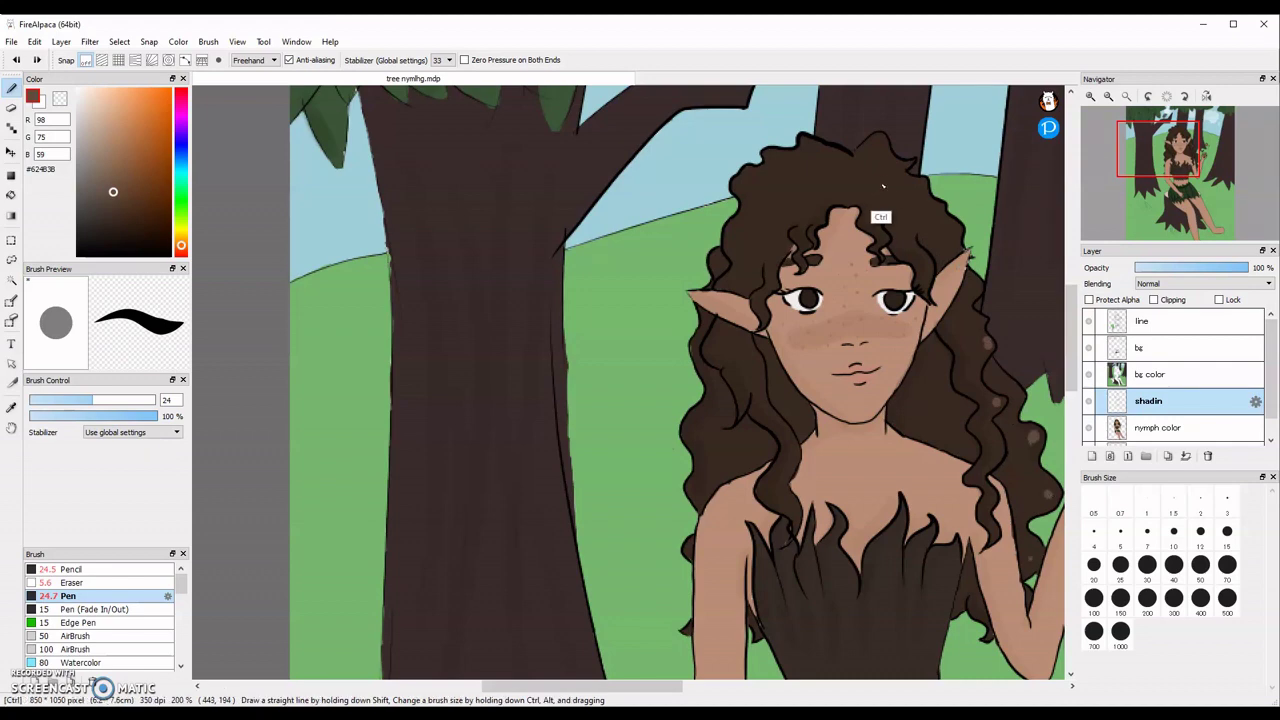
scroll(880, 220, down, 2)
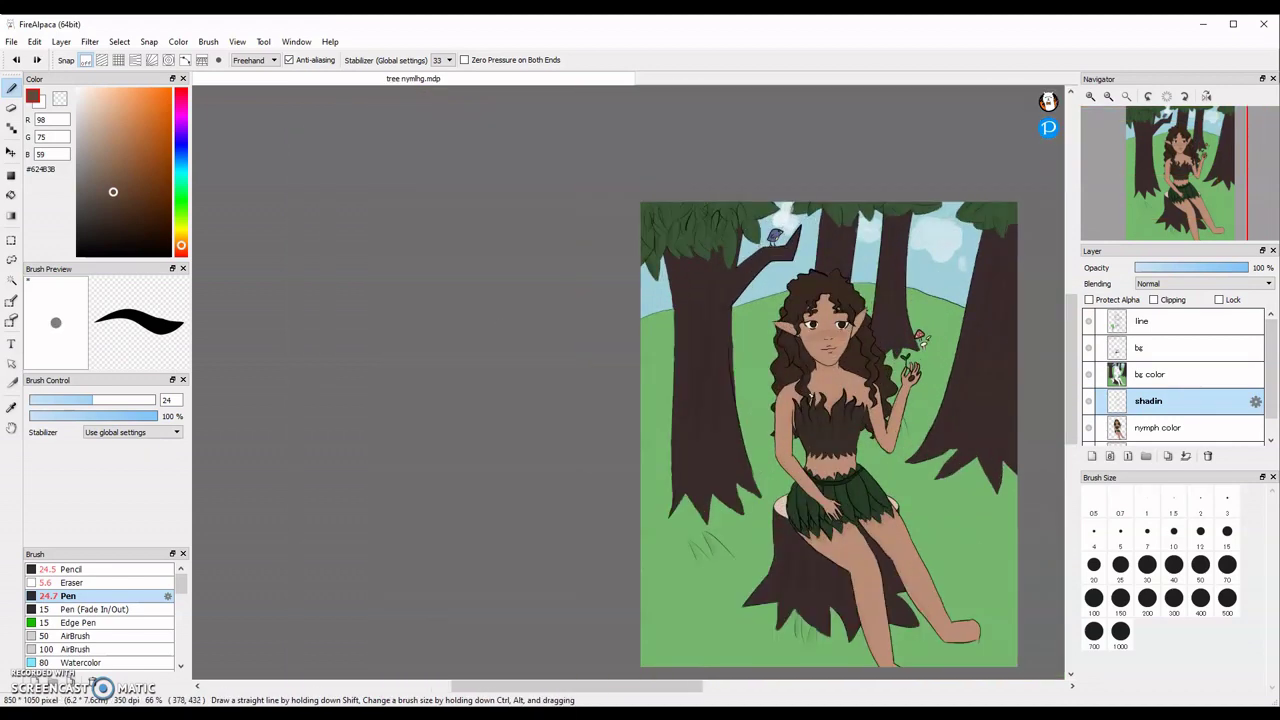